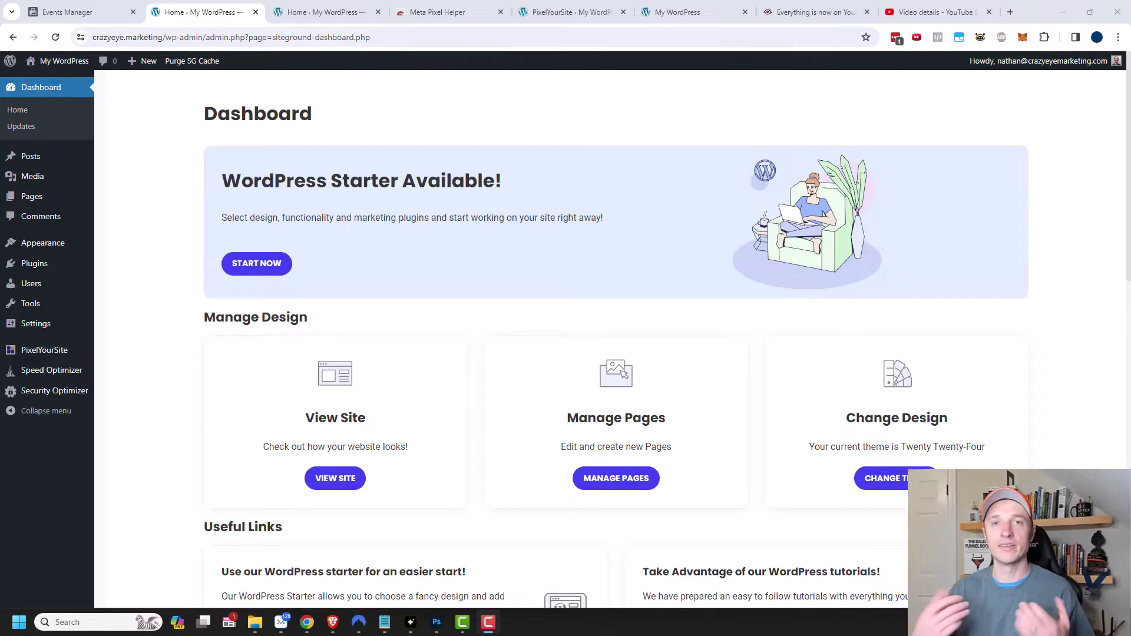
Open PixelYourSite's Events tab and bring the empty Events List into view.
mouse_move(50, 356)
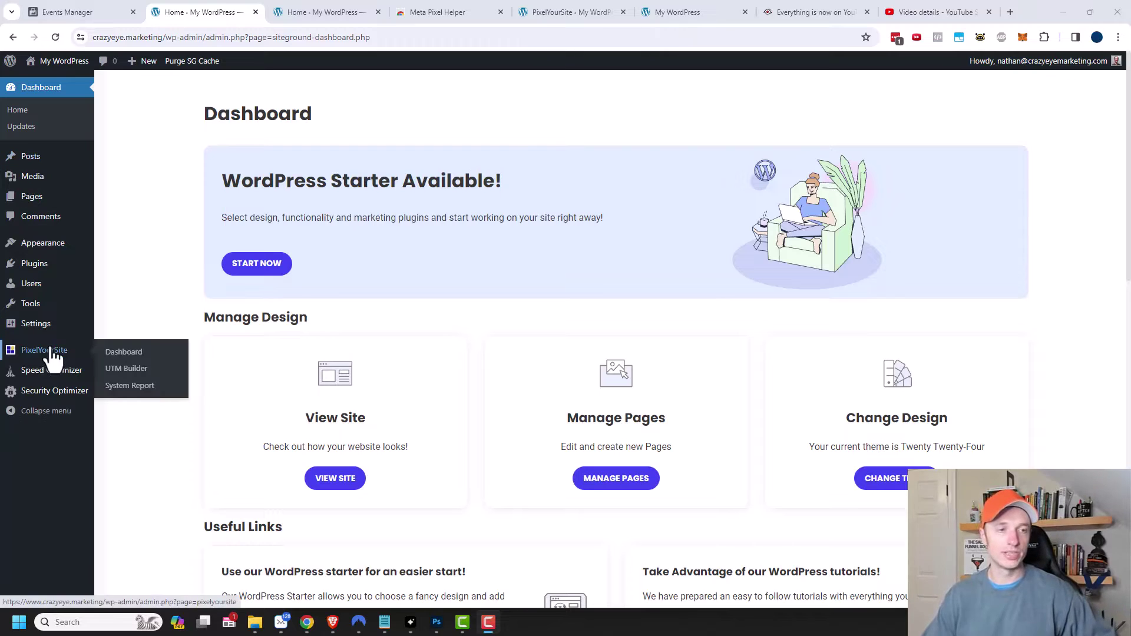
left_click(41, 356)
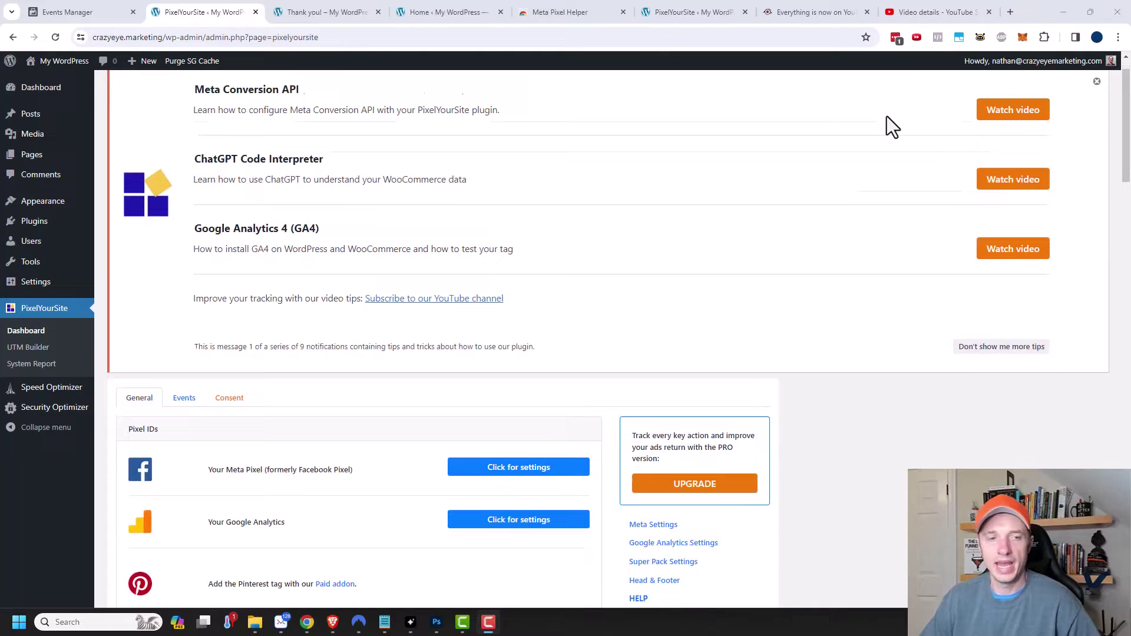
scroll(889, 126, "down", 1)
left_click(189, 379)
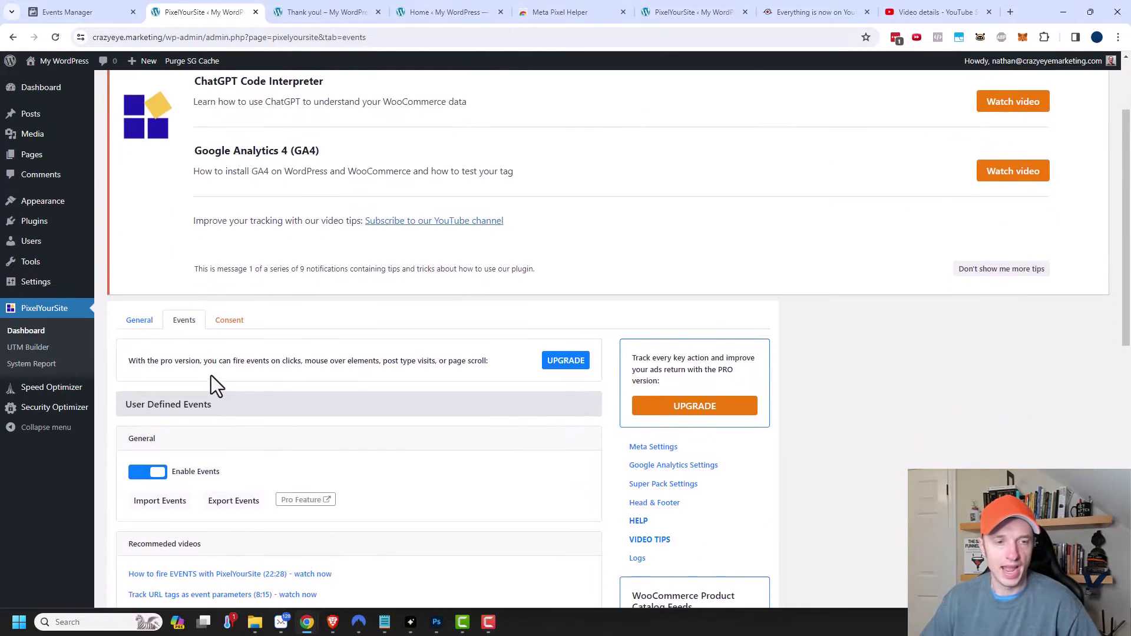
scroll(212, 376, "down", 3)
scroll(224, 382, "down", 5)
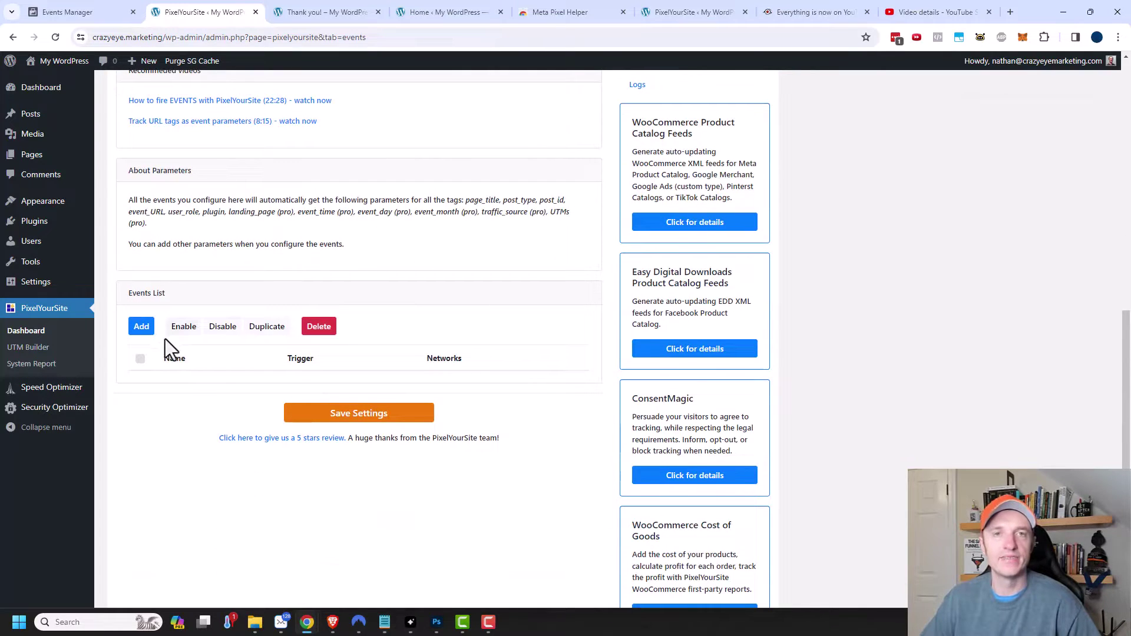
left_click(303, 13)
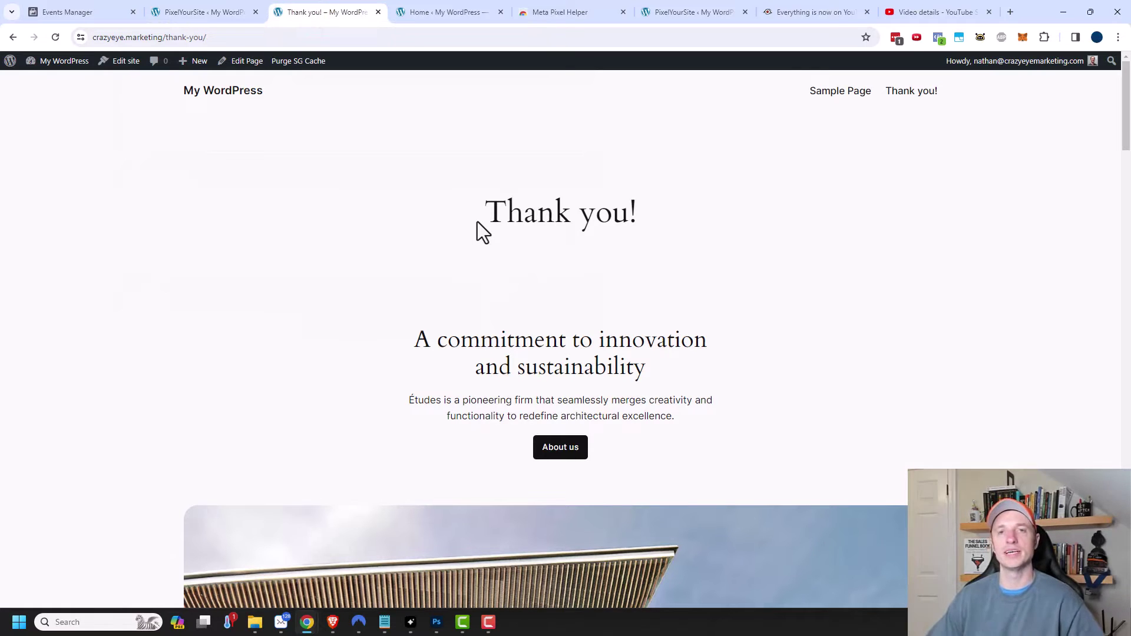
left_click_drag(477, 214, 681, 223)
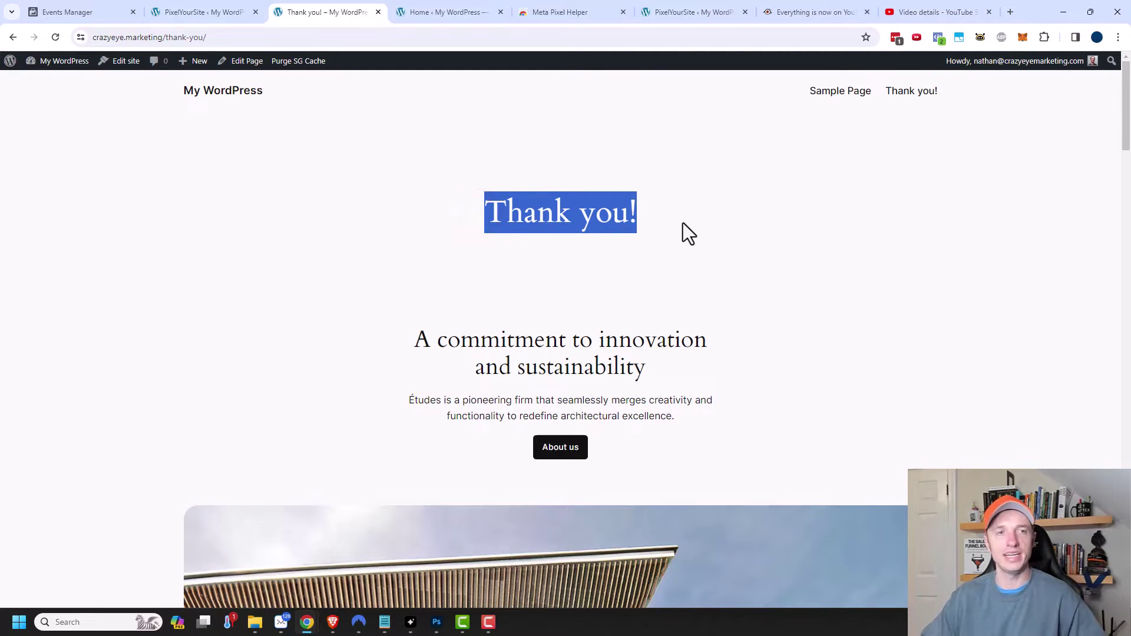
left_click(209, 12)
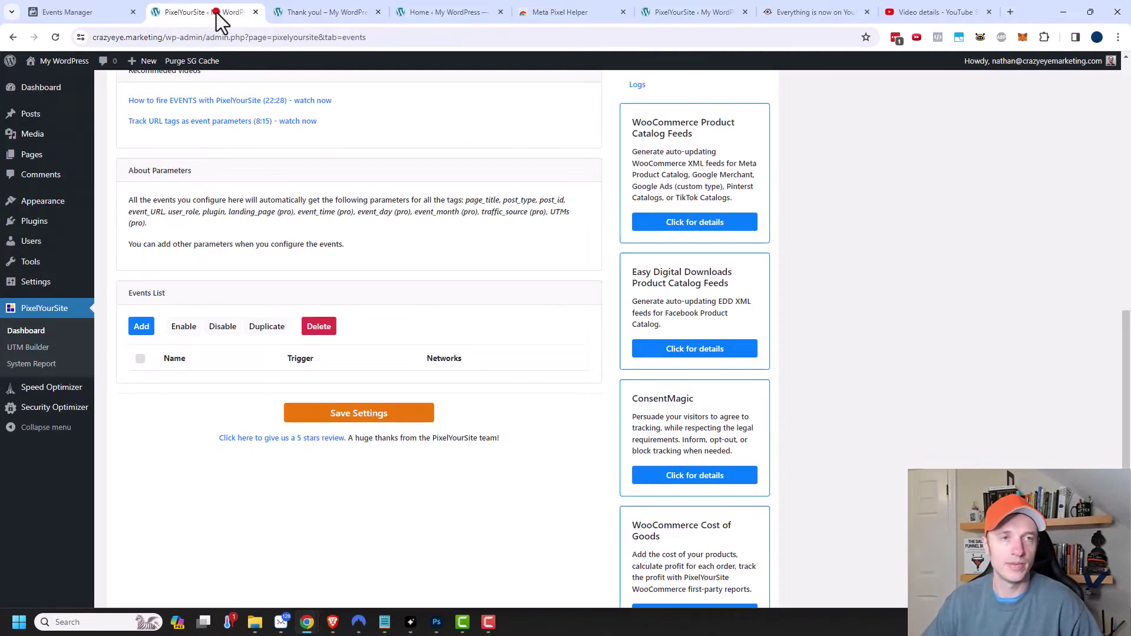
Add a new event named 'Lead Event' and open its Fire event when trigger options.
left_click(139, 325)
double_click(196, 347)
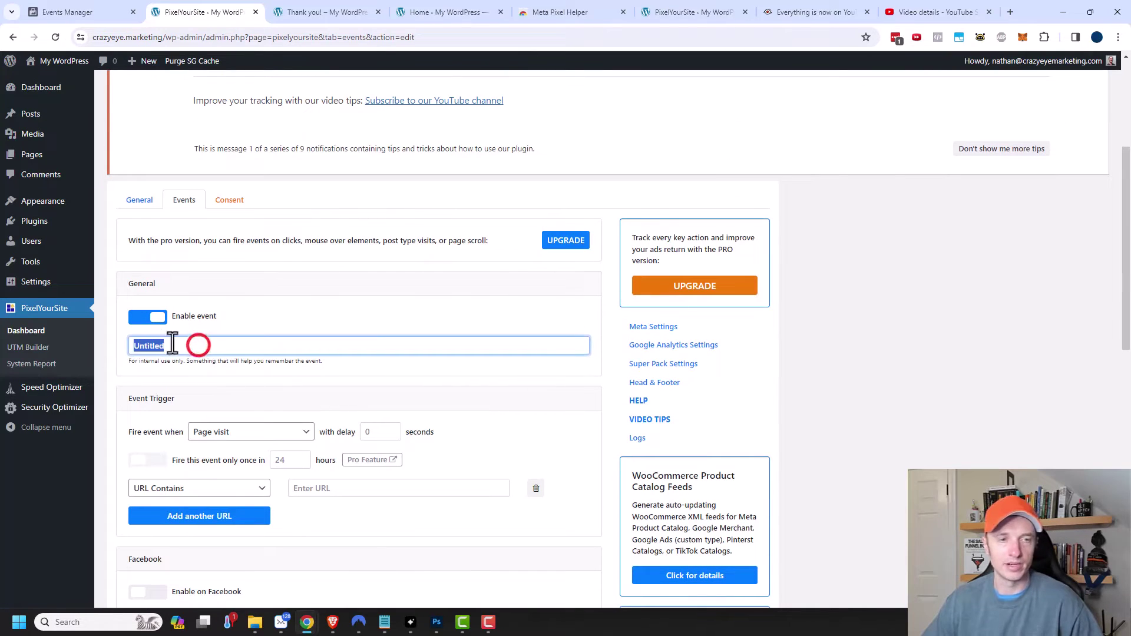
type("Lead Event")
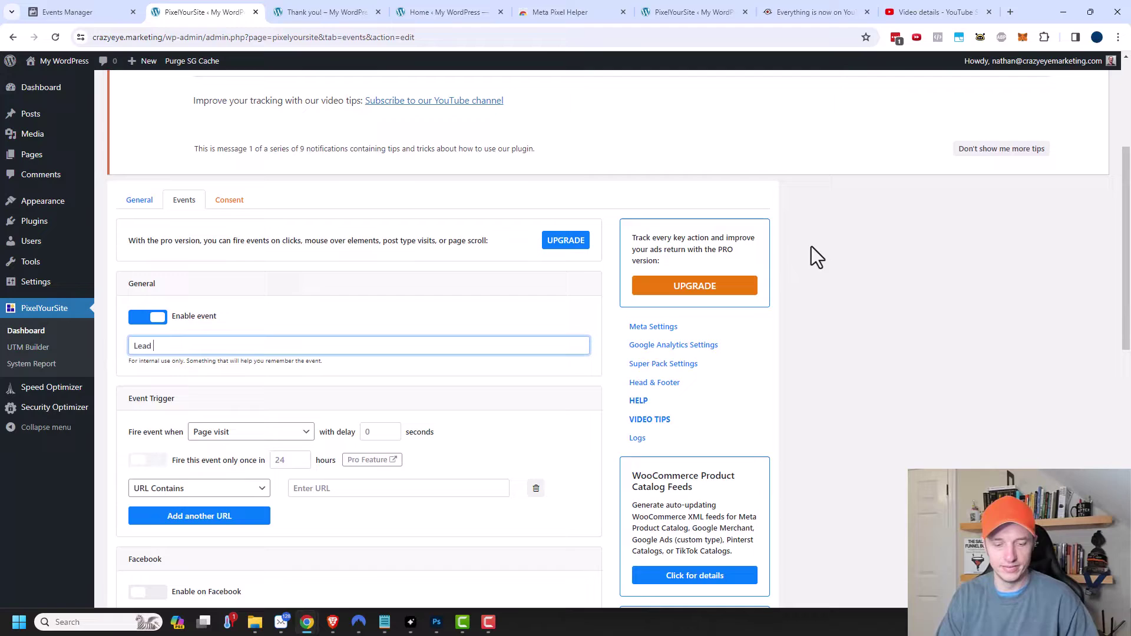
scroll(797, 251, "down", 1)
scroll(797, 259, "down", 3)
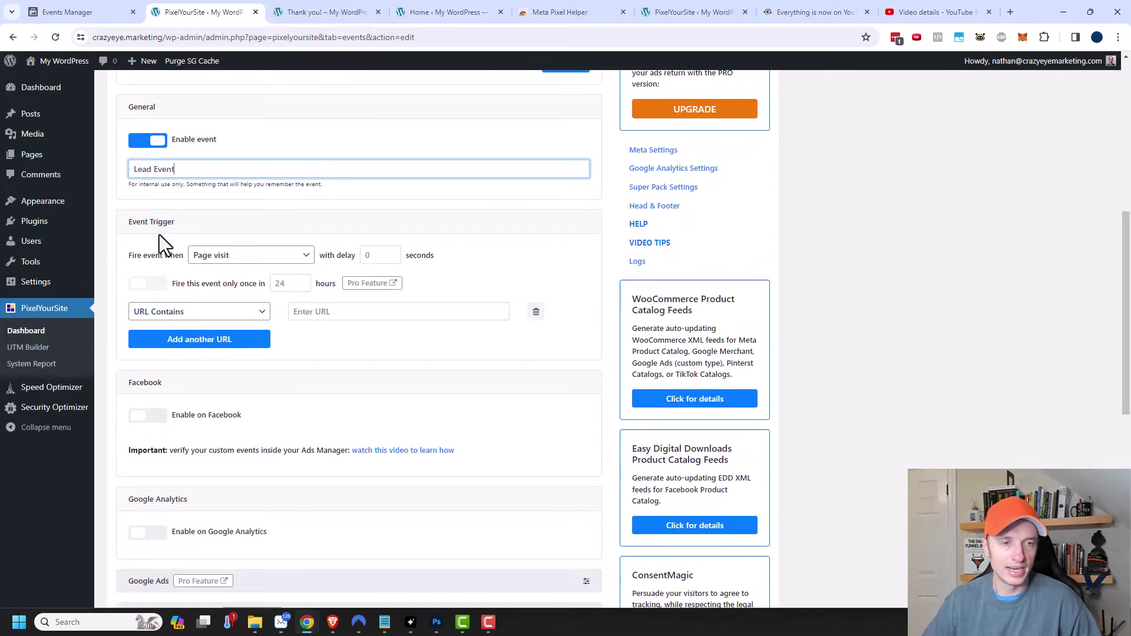
scroll(150, 249, "down", 1)
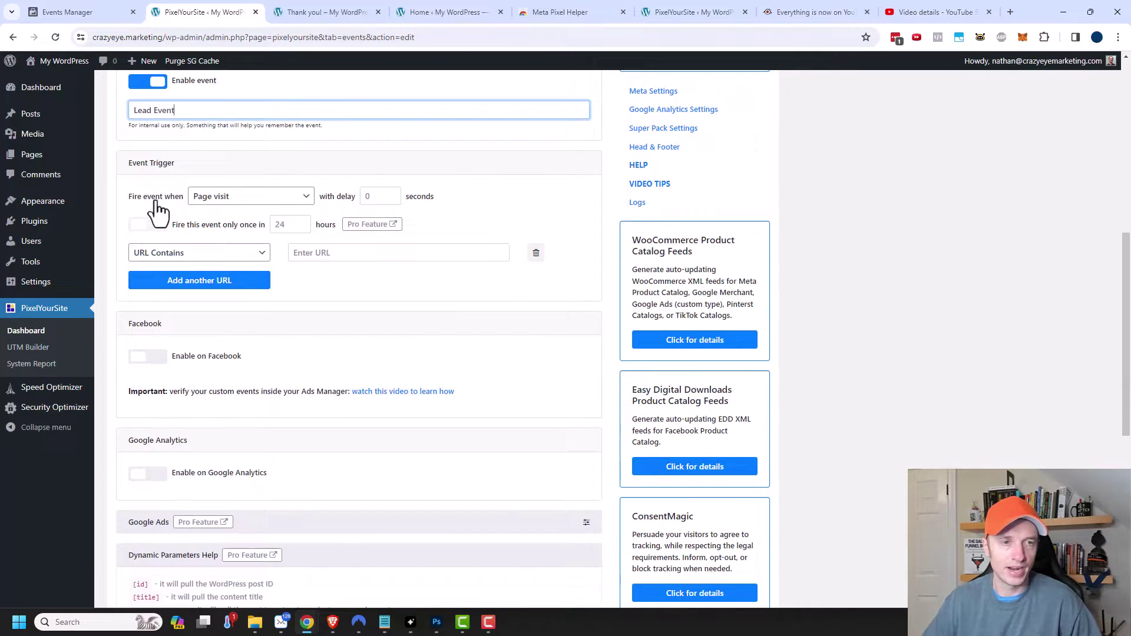
left_click(235, 201)
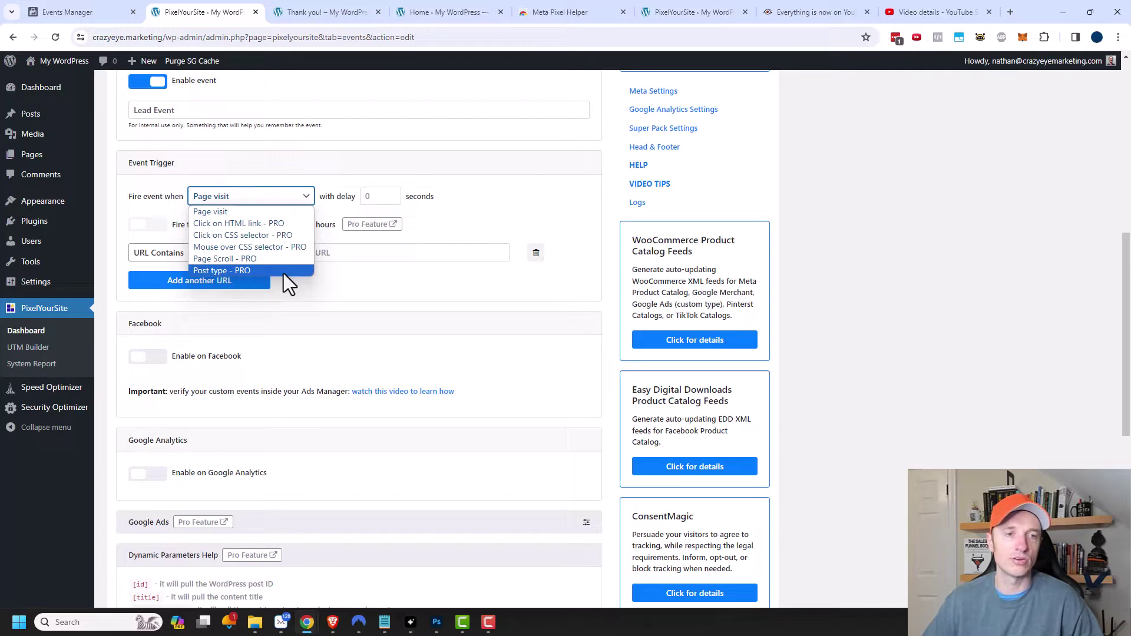
left_click(277, 214)
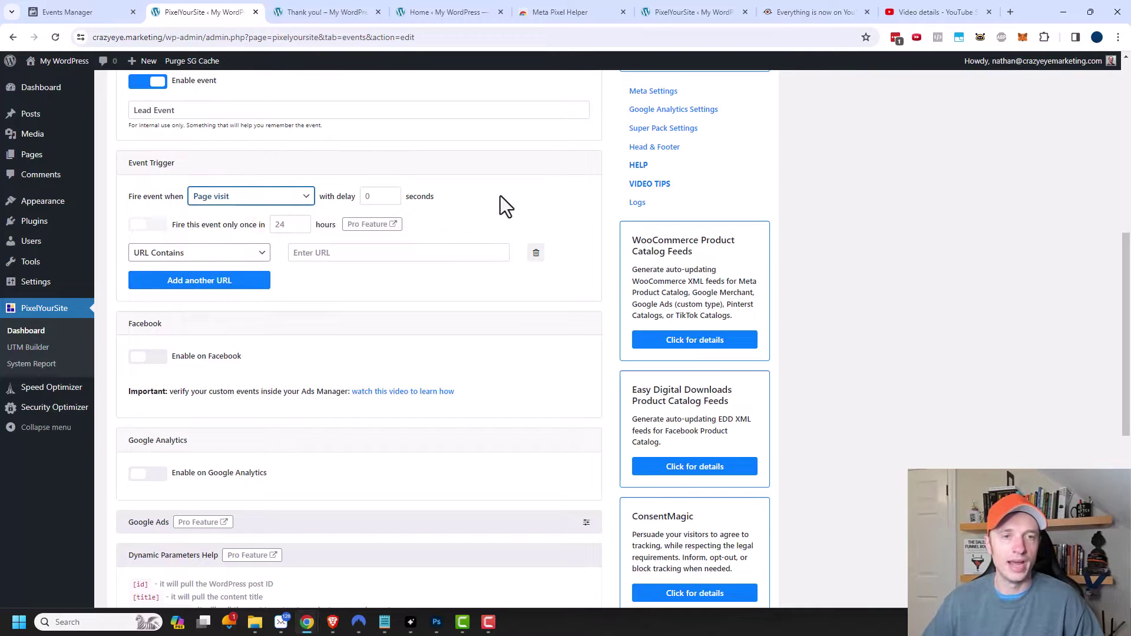
left_click(390, 193)
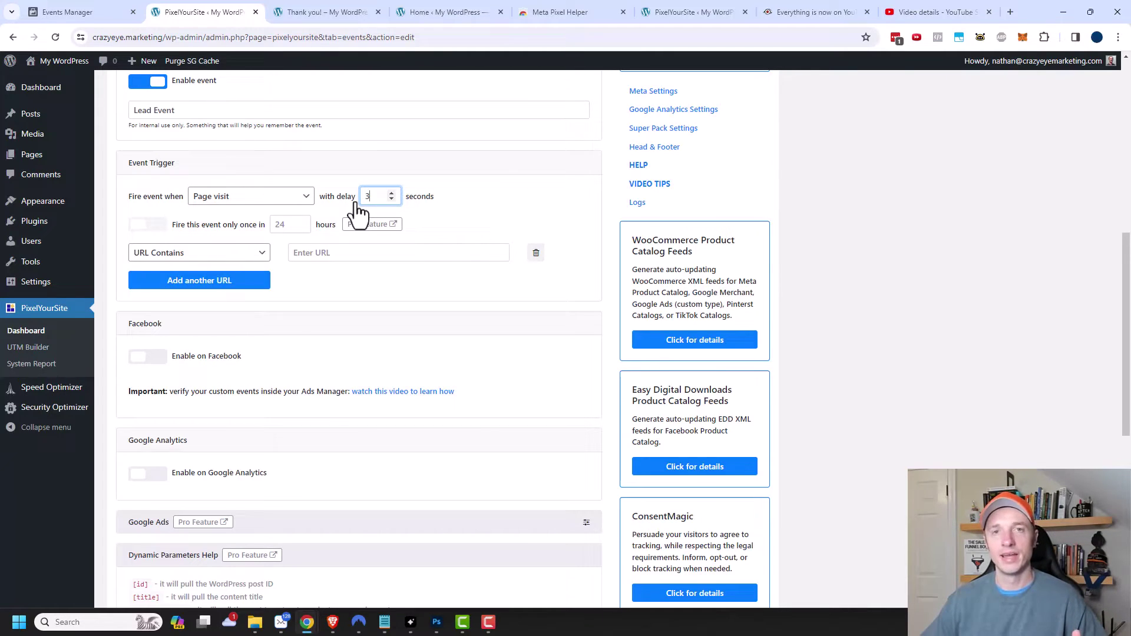
left_click(391, 200)
scroll(314, 214, "down", 1)
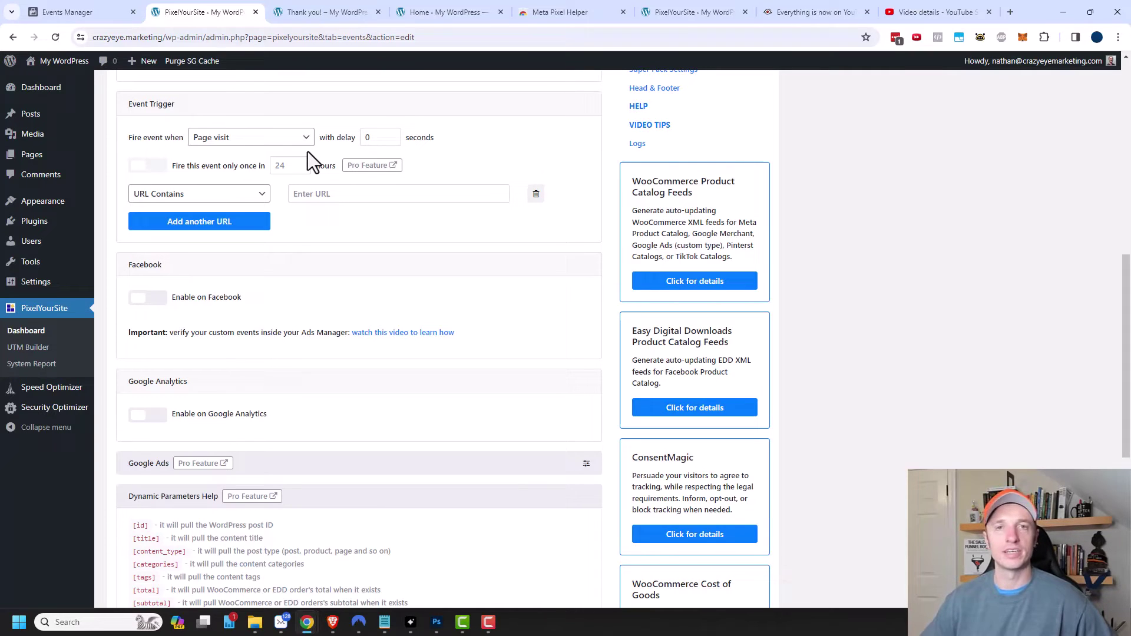
left_click(266, 195)
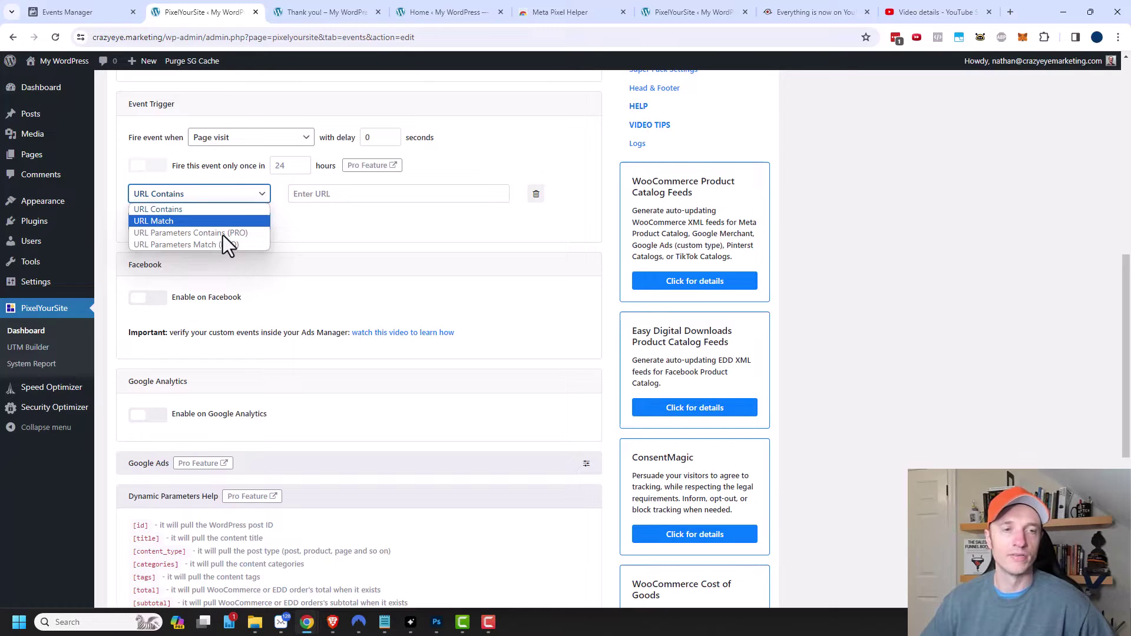
Add URL Contains conditions /thank-you/ and /lead-magnet/ to the page-visit trigger.
left_click(207, 210)
left_click(341, 193)
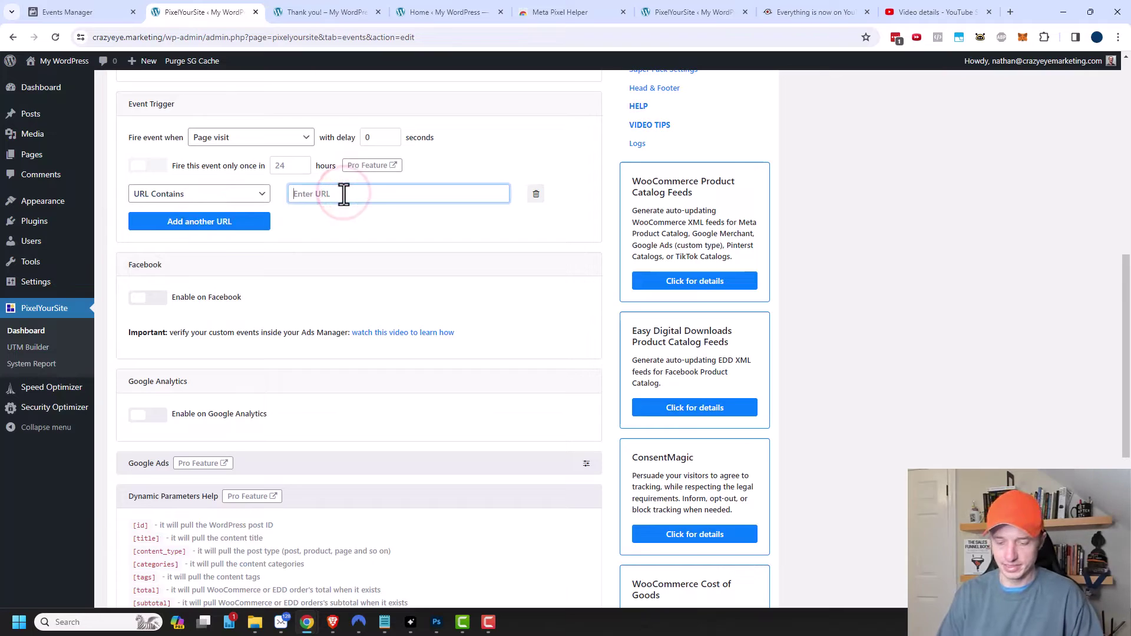
type("/thank-you/")
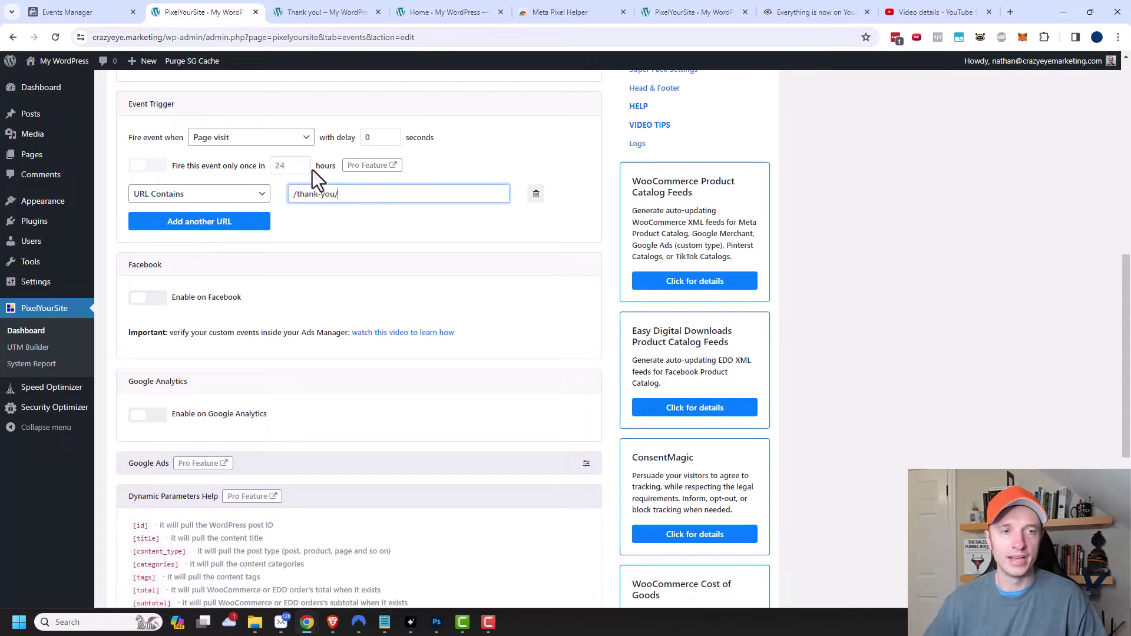
left_click(234, 223)
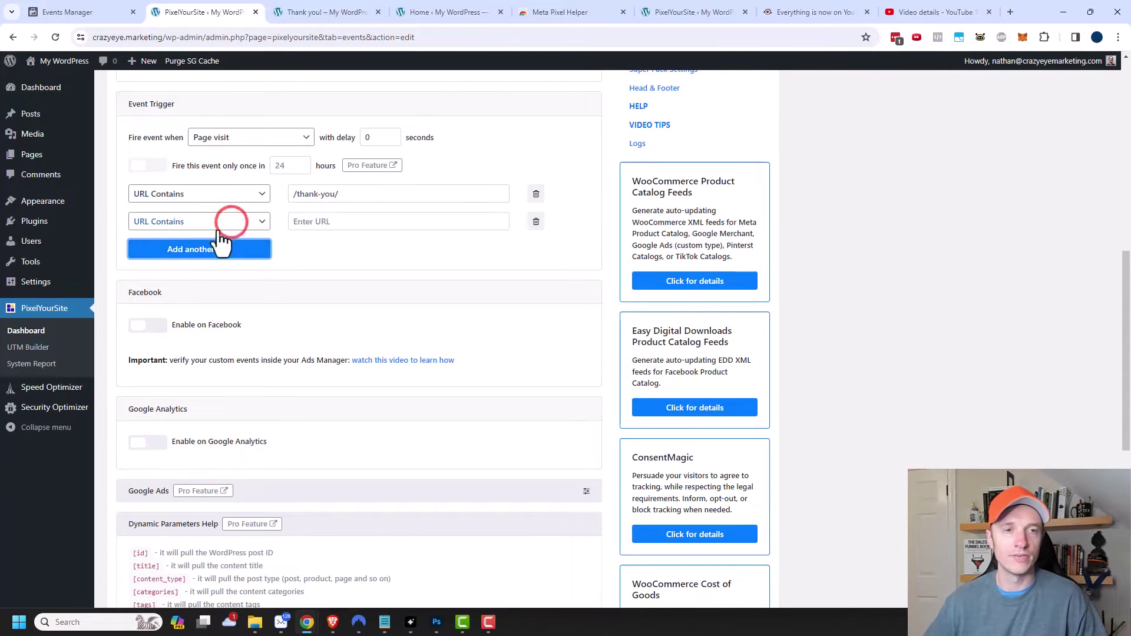
left_click(352, 224)
type("/l")
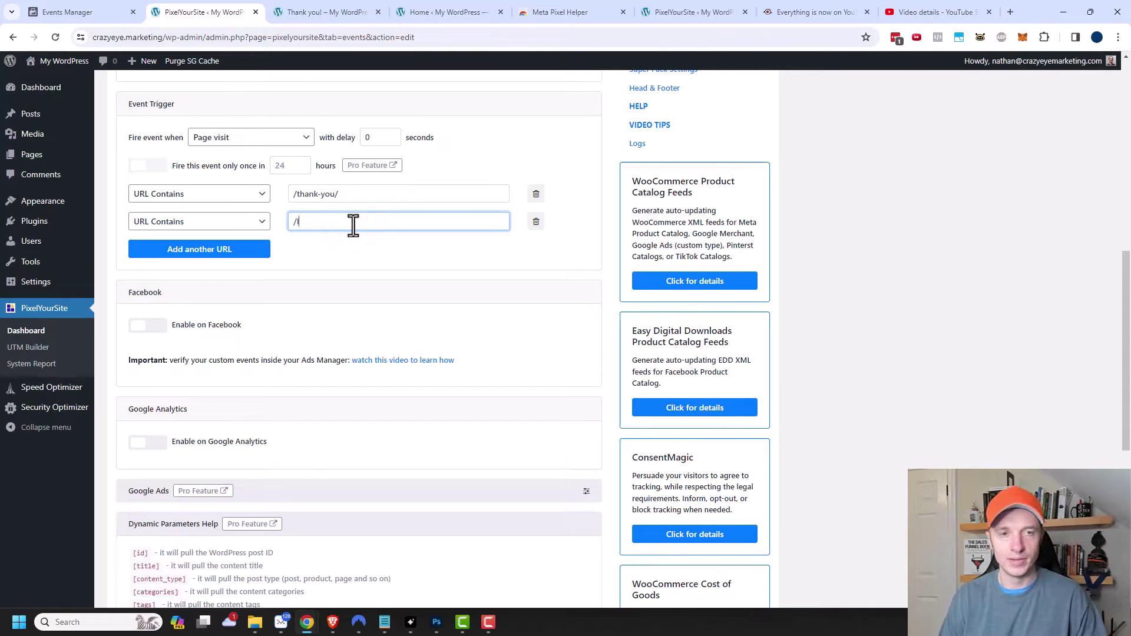
type("ead-magnet/")
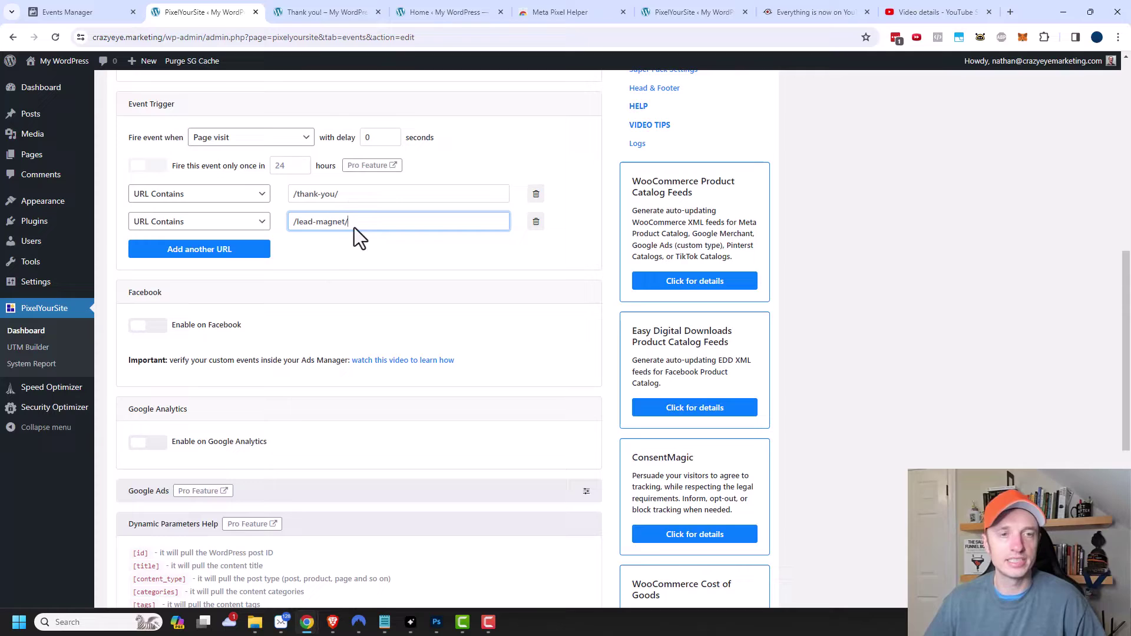
scroll(356, 300, "down", 1)
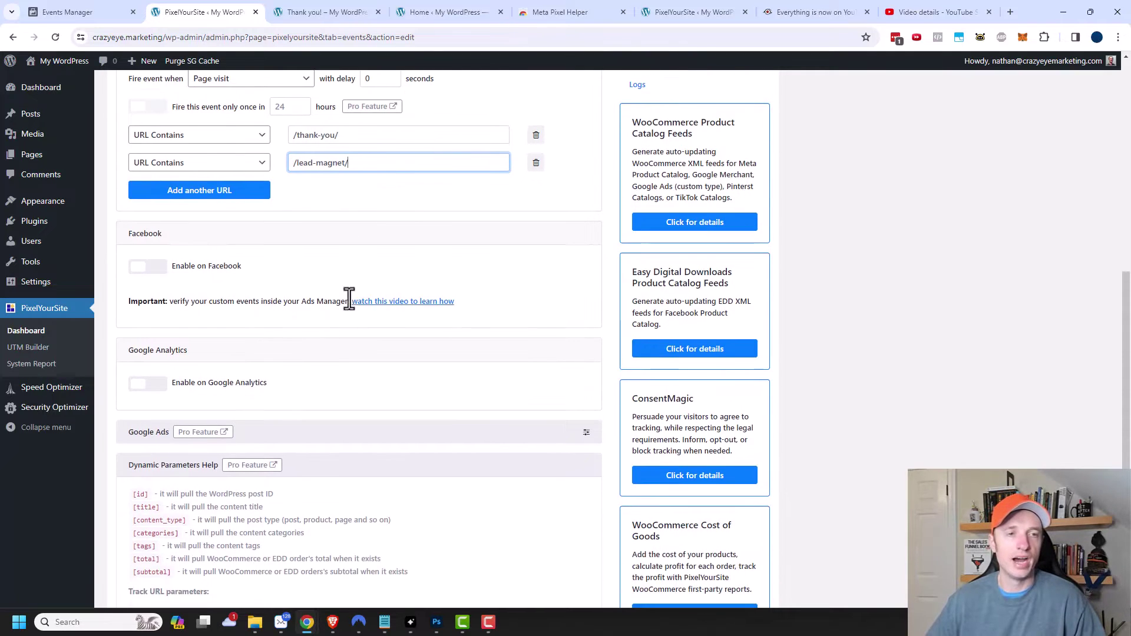
Enable the event for Facebook and set its event type to Lead.
left_click(150, 269)
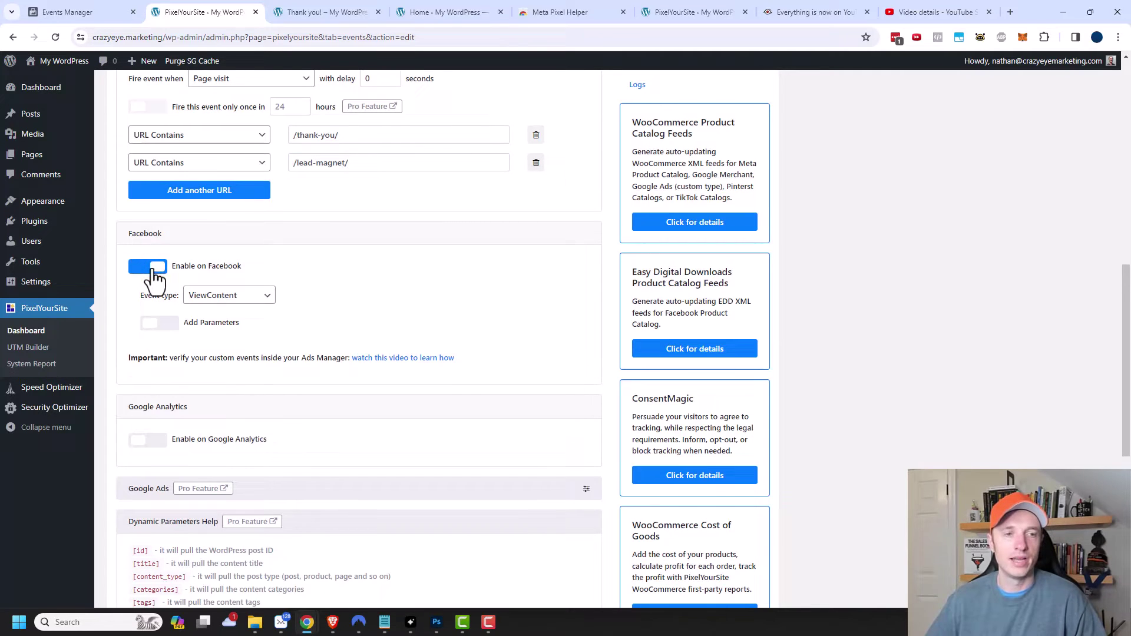
scroll(179, 266, "down", 1)
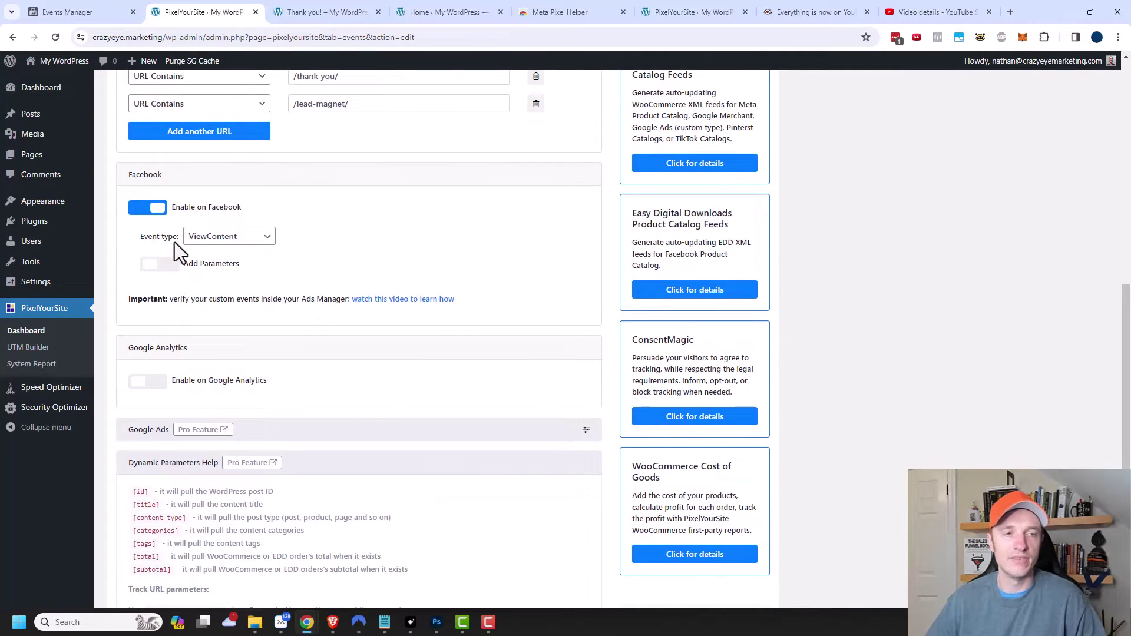
left_click(227, 240)
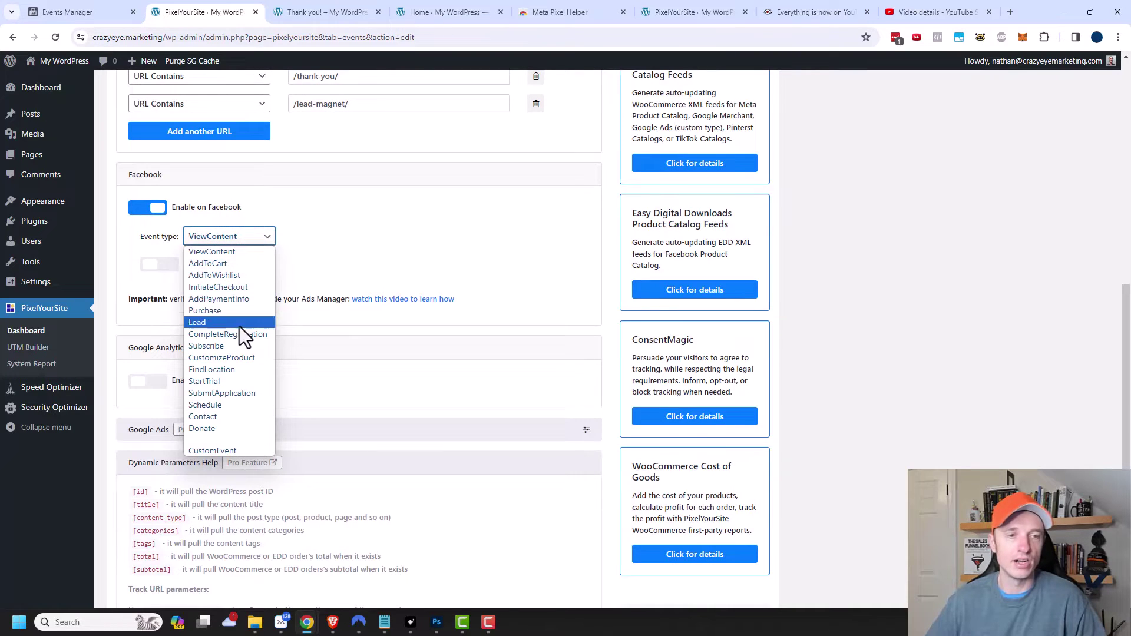
left_click(225, 451)
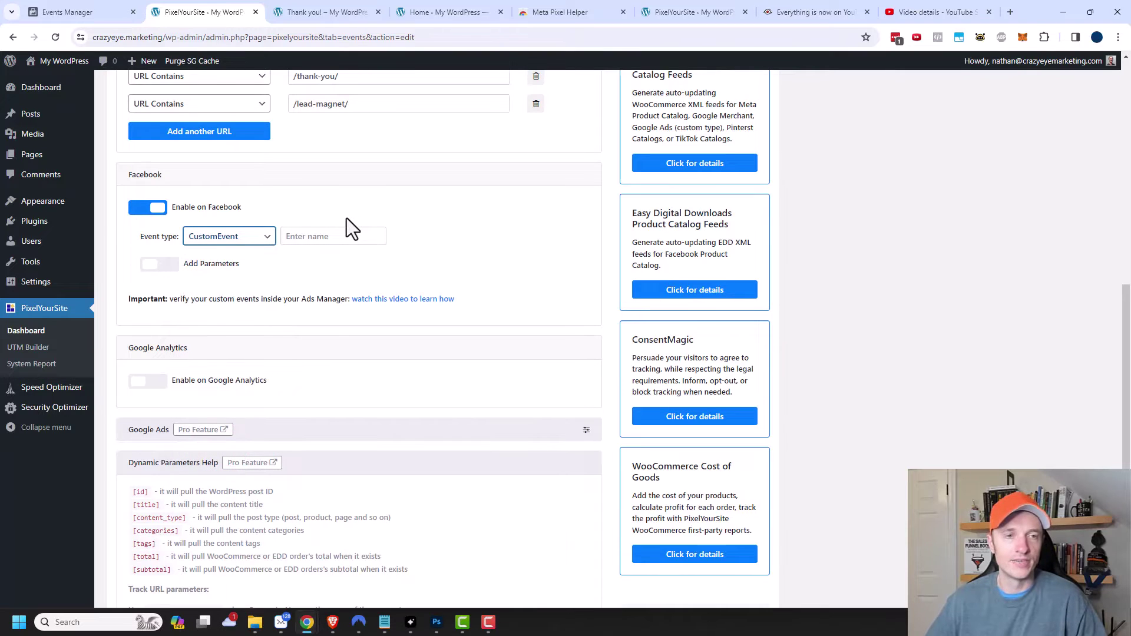
left_click(271, 235)
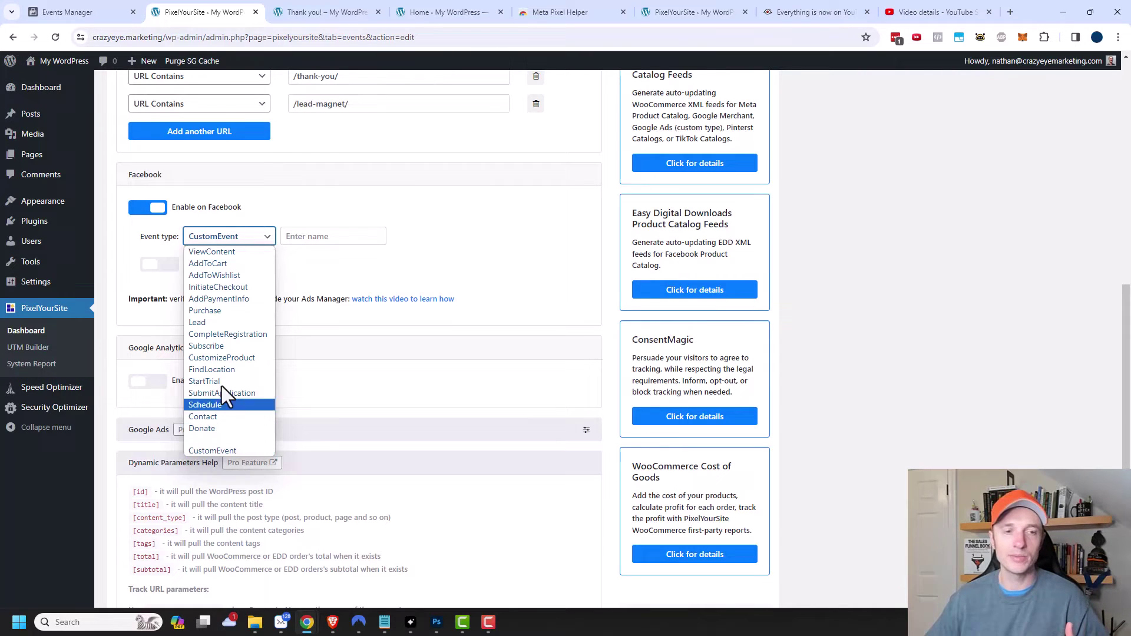
left_click(223, 324)
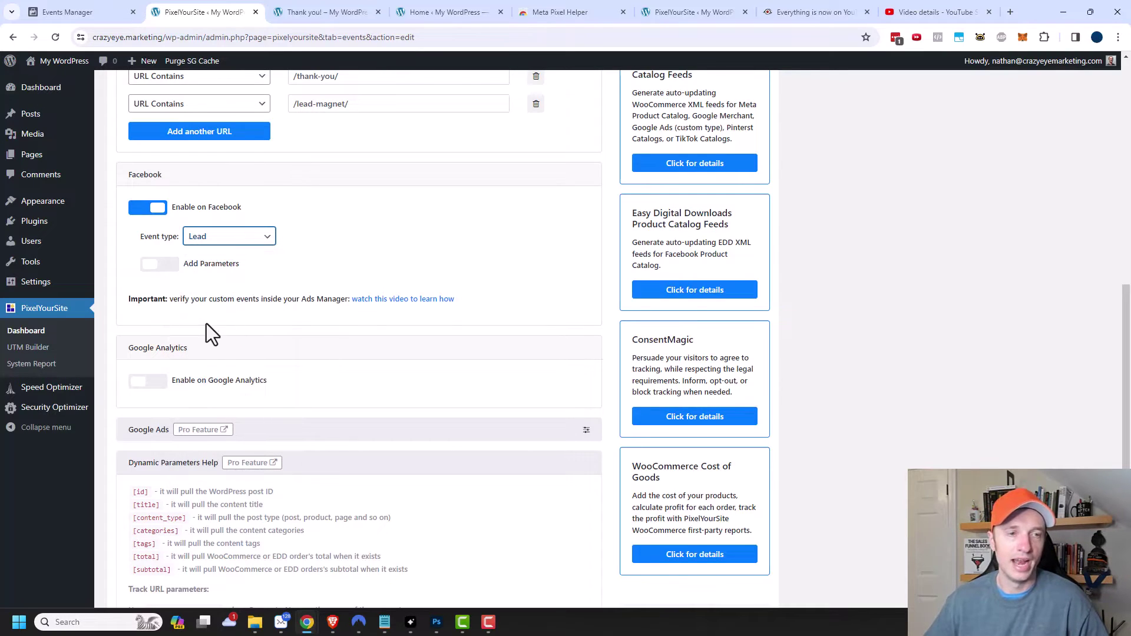
Turn on event parameters with value 1 and U.S. Dollar currency.
left_click(166, 270)
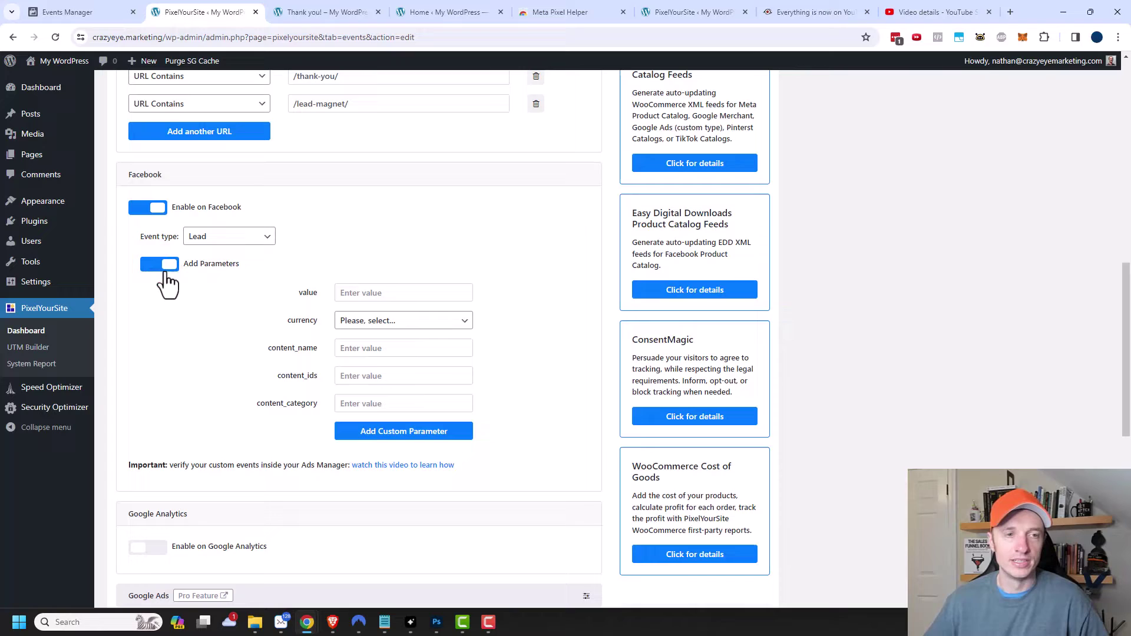
scroll(247, 307, "down", 1)
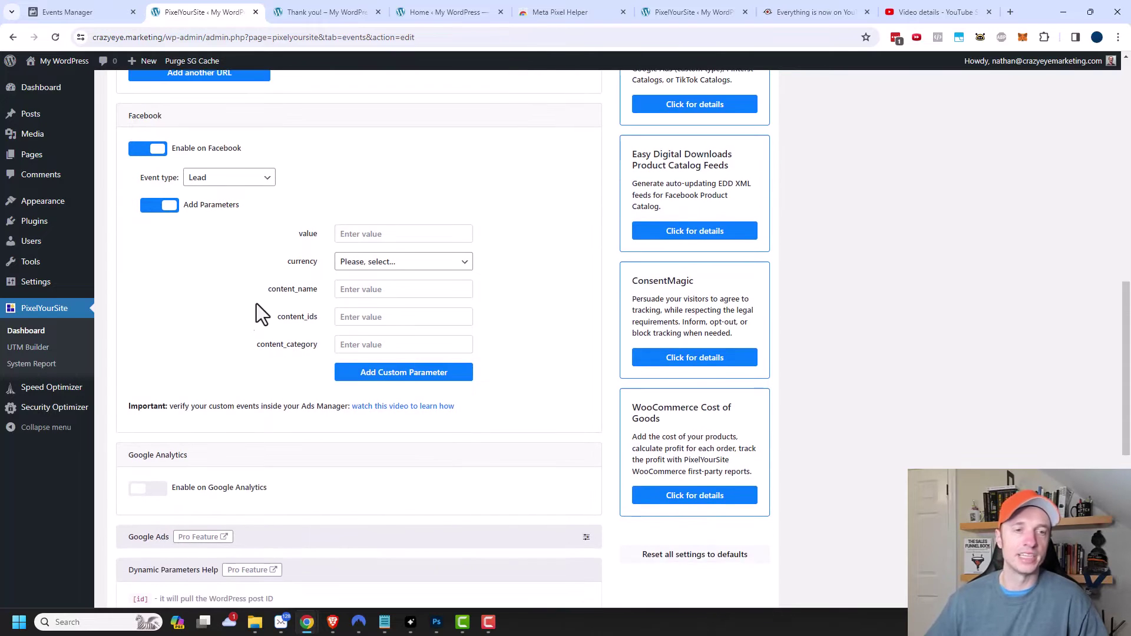
scroll(258, 312, "up", 1)
left_click(417, 293)
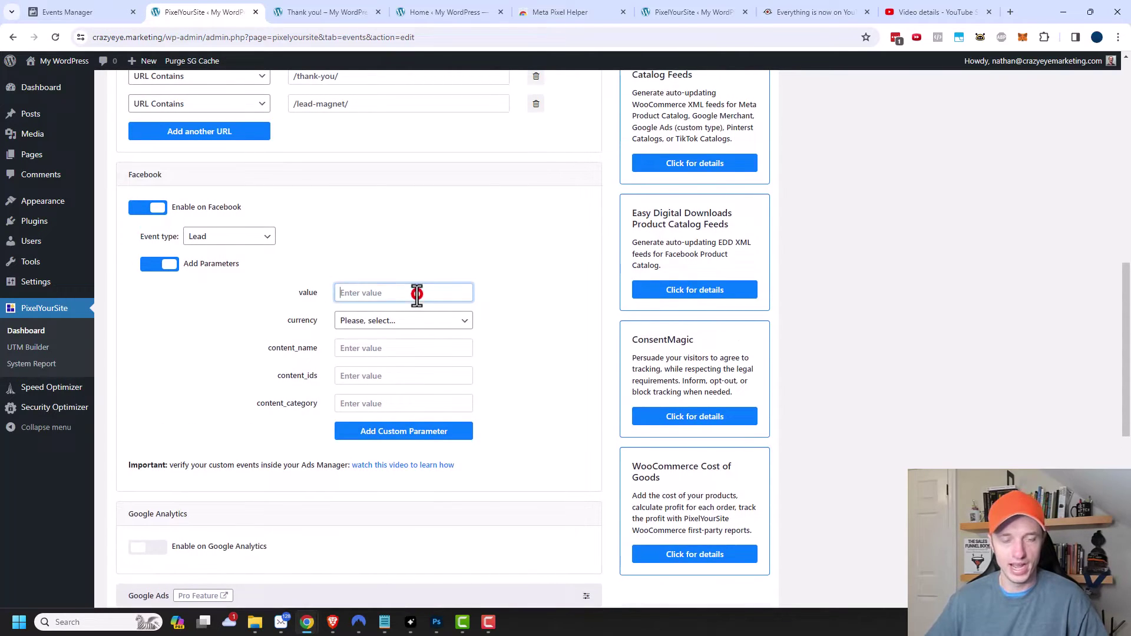
type("1")
left_click(435, 323)
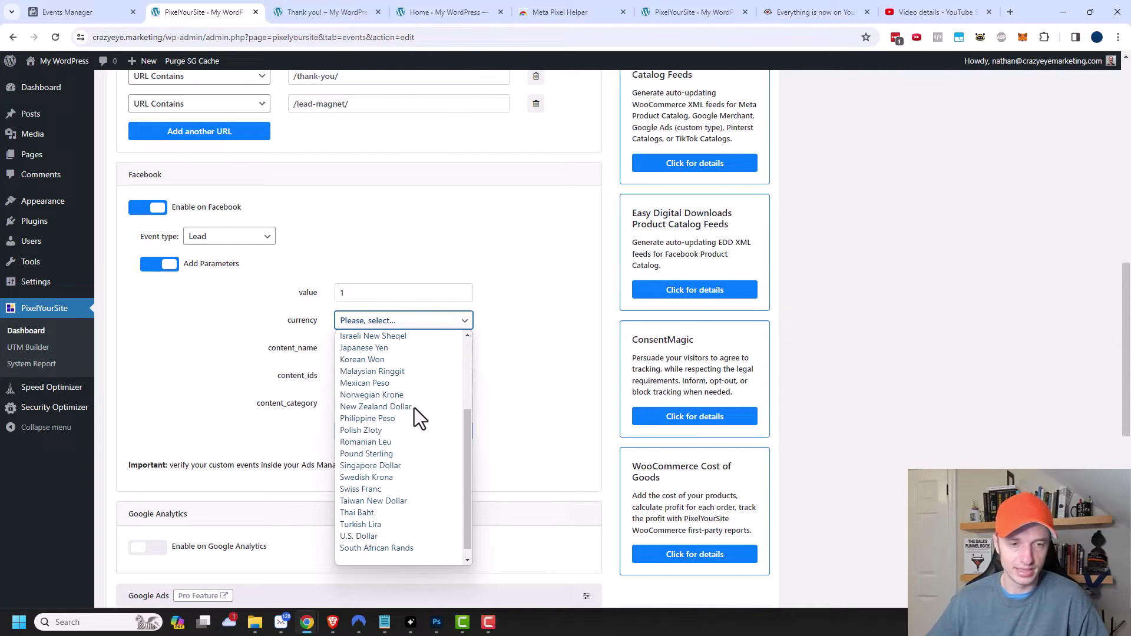
left_click(391, 537)
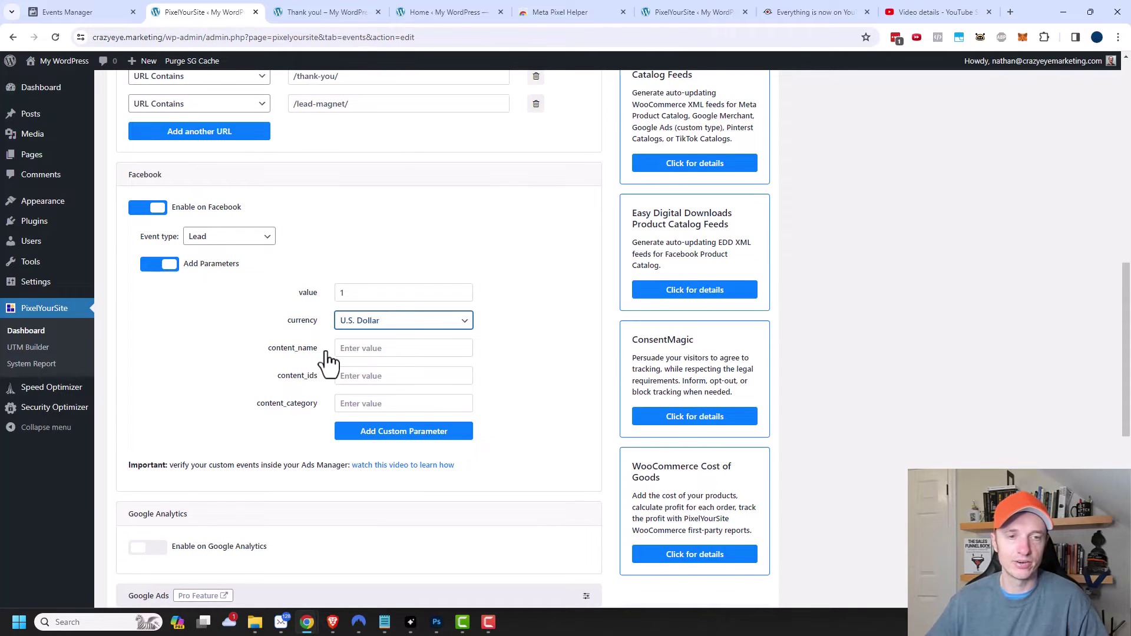
Remove the /lead-magnet/ URL condition and set content_name to thank-you.
scroll(303, 384, "down", 1)
scroll(333, 338, "up", 3)
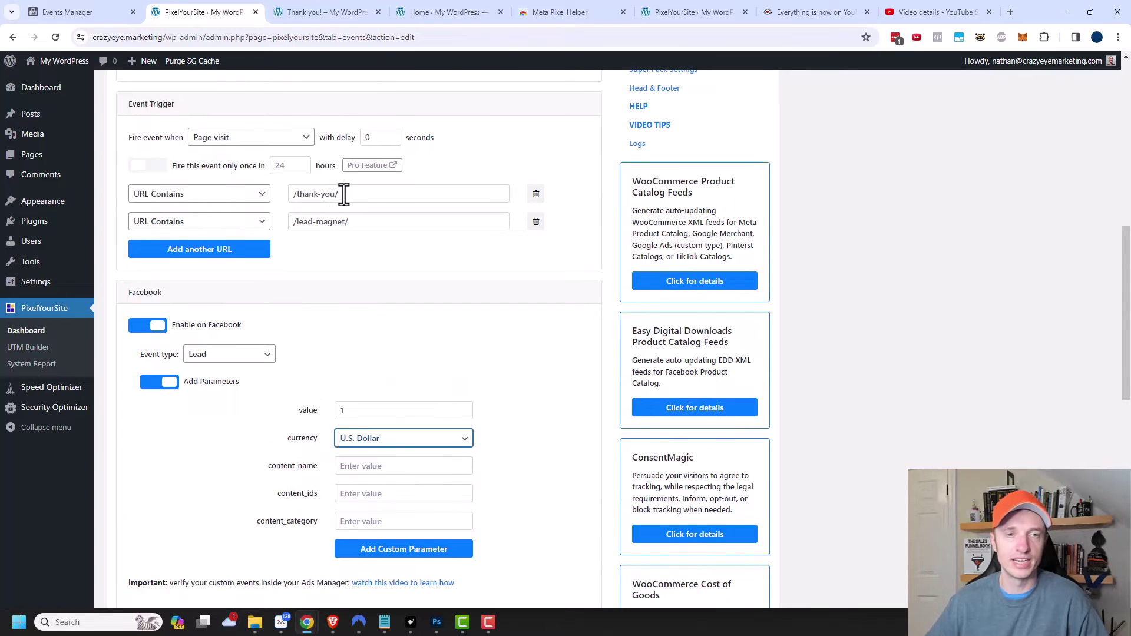
left_click(536, 222)
scroll(442, 330, "down", 1)
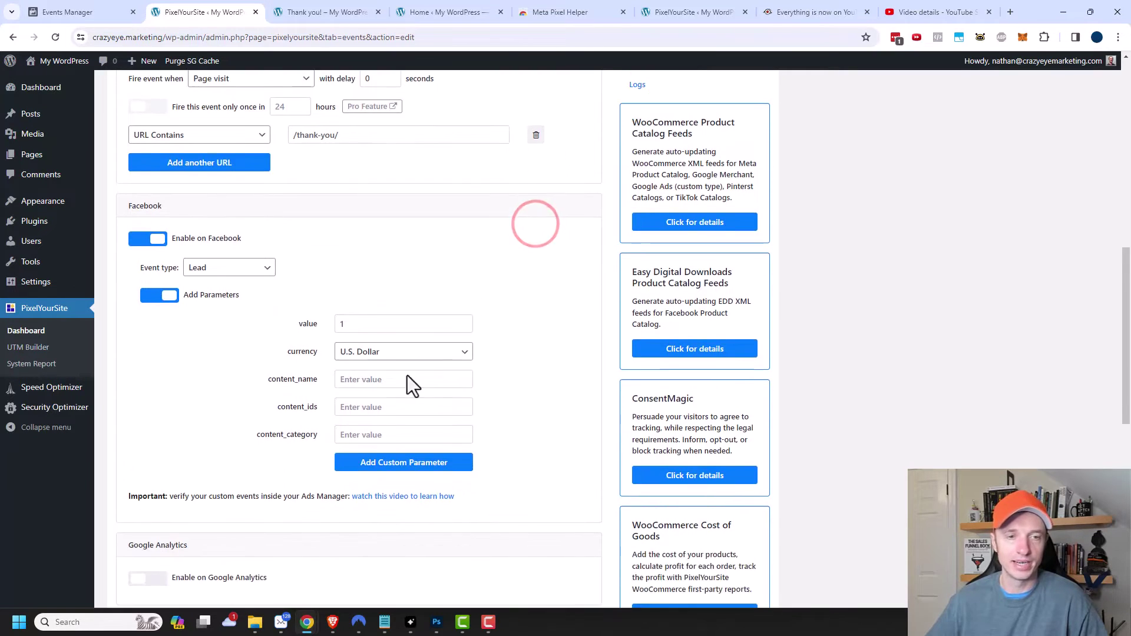
left_click(406, 380)
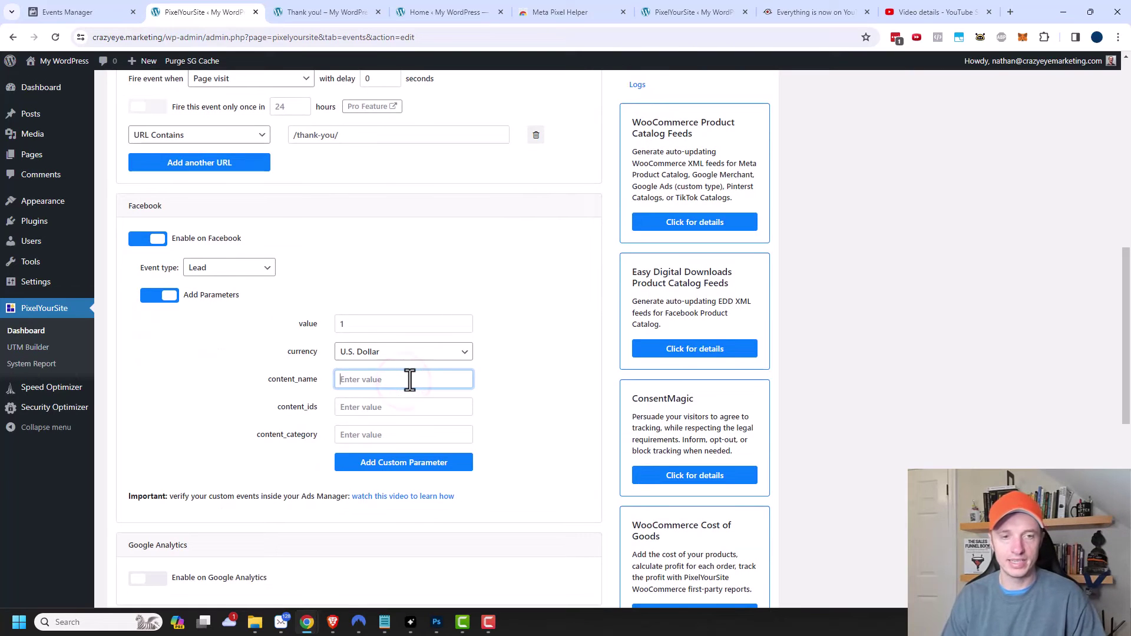
type("thank-you")
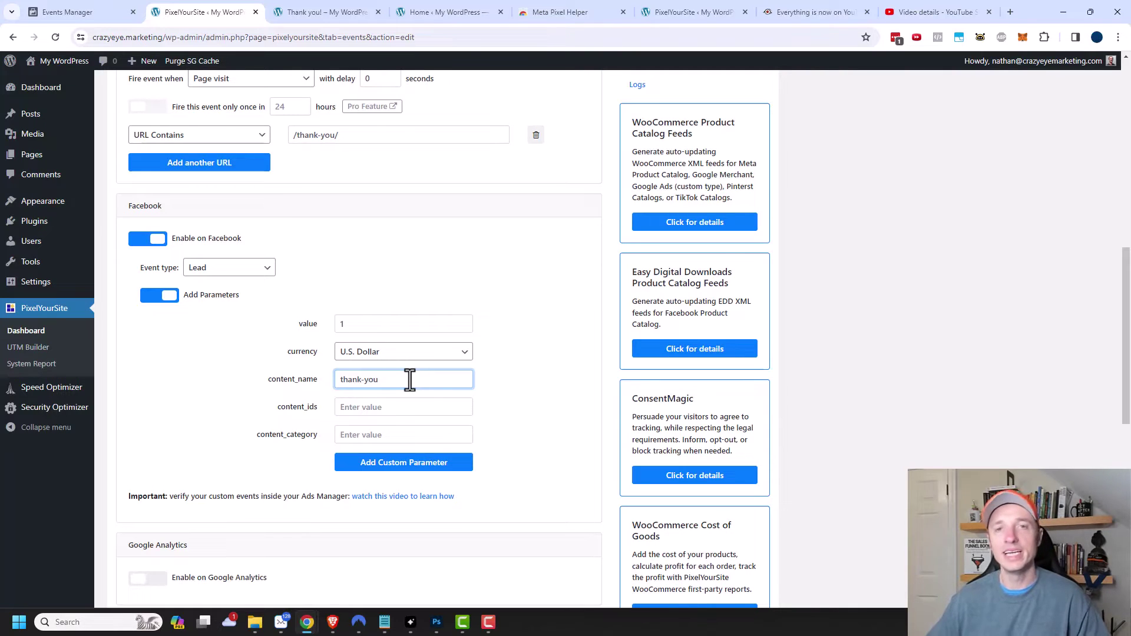
Discard the empty custom parameter row and save the Lead Event.
left_click(425, 466)
scroll(426, 465, "down", 1)
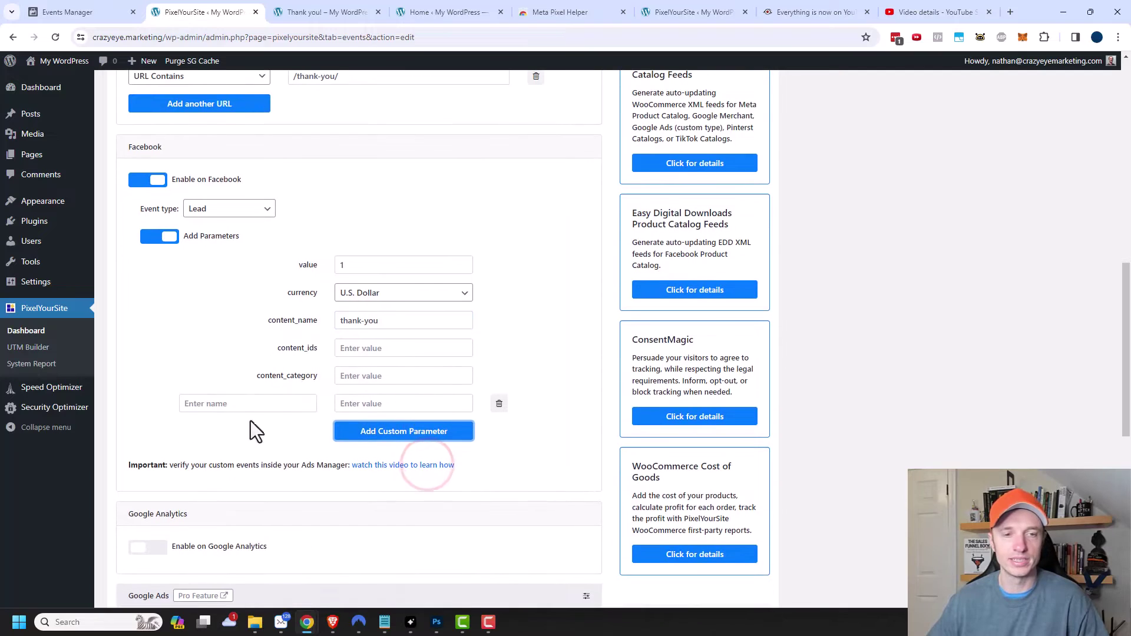
left_click(500, 404)
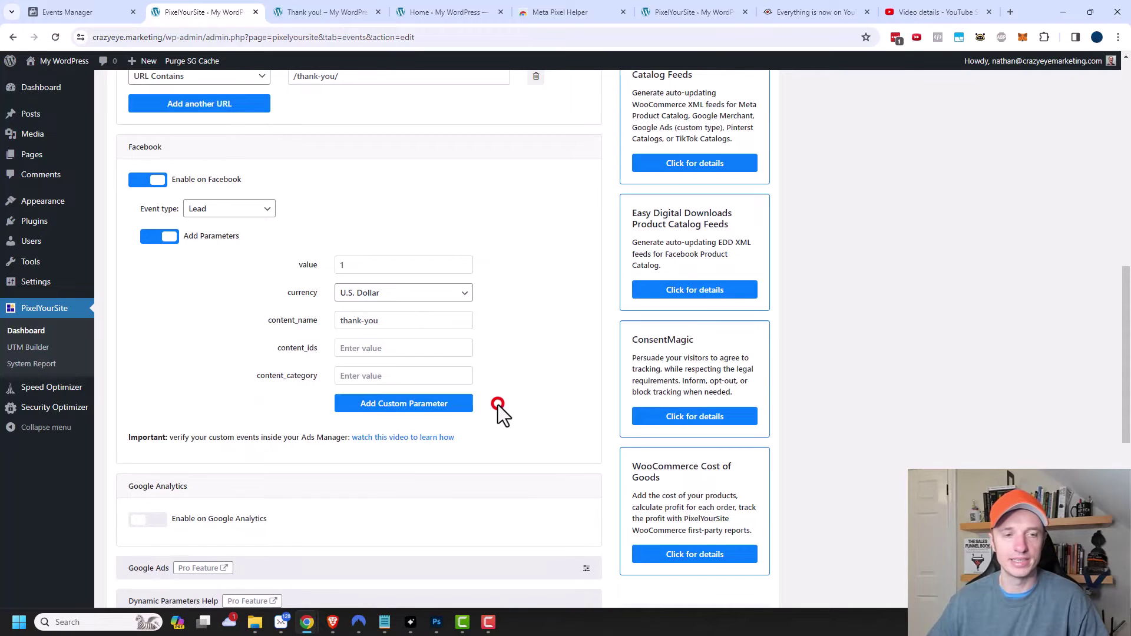
scroll(502, 404, "down", 4)
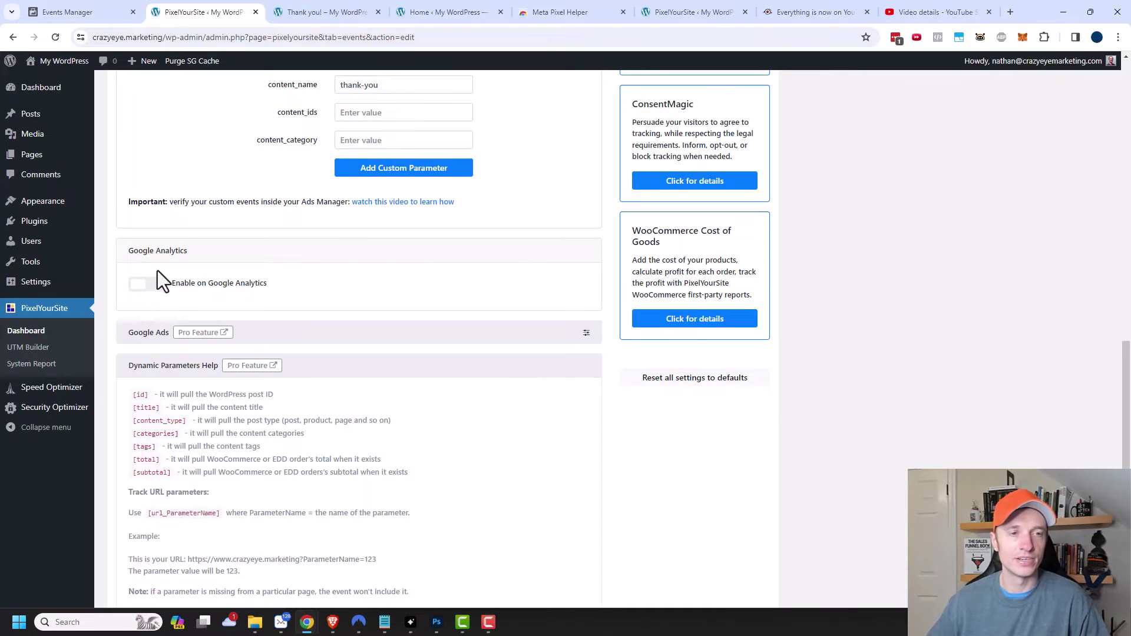
scroll(152, 295, "down", 1)
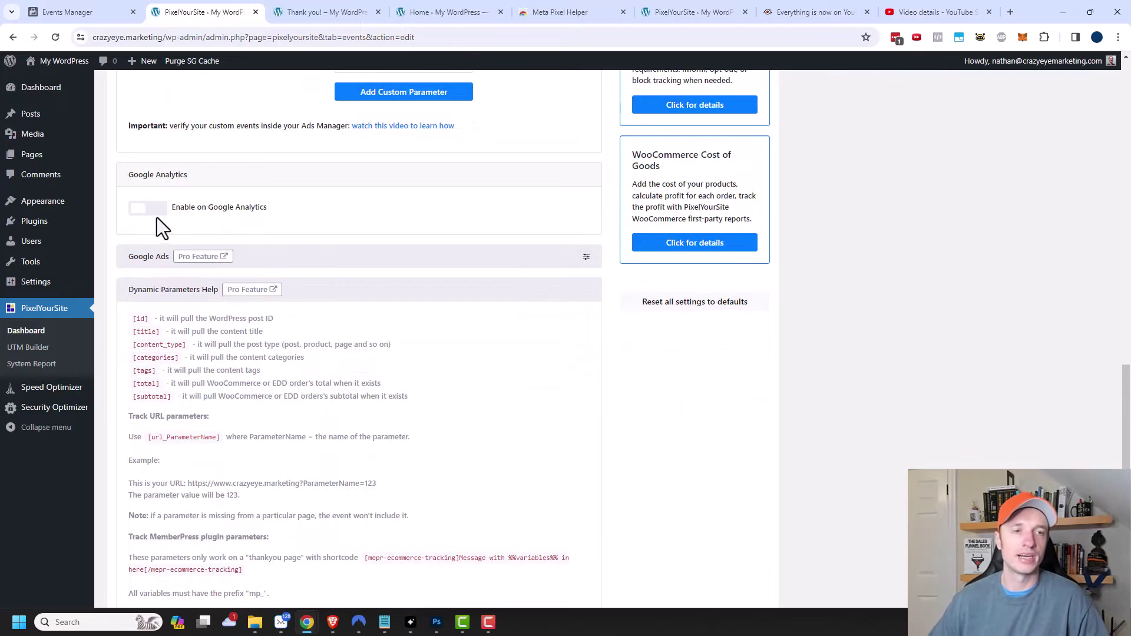
scroll(177, 217, "down", 3)
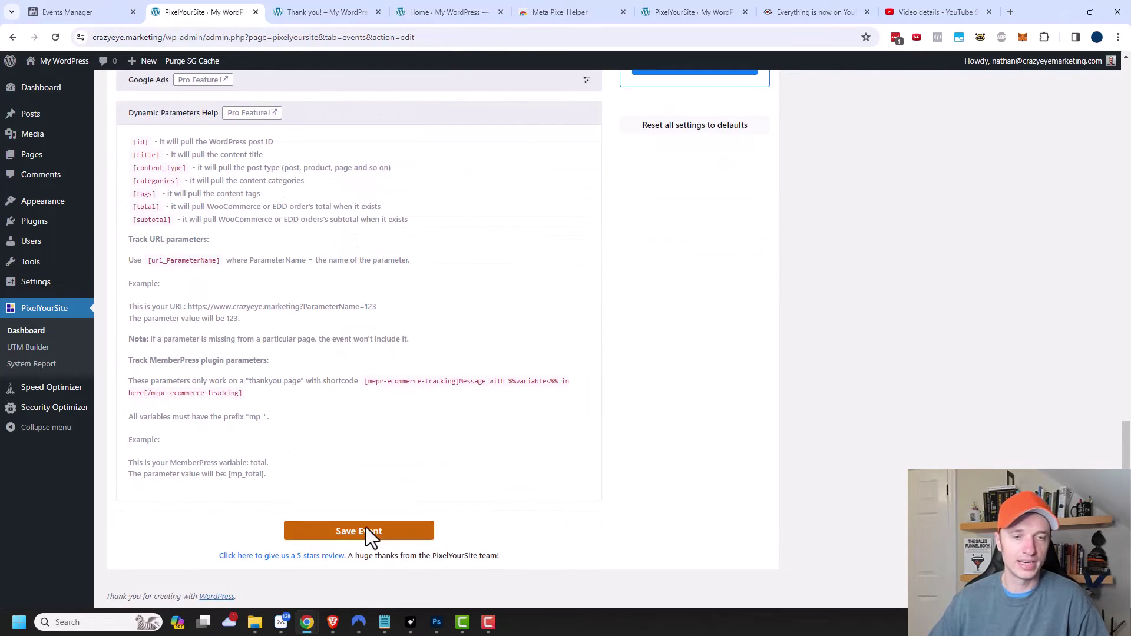
left_click(361, 533)
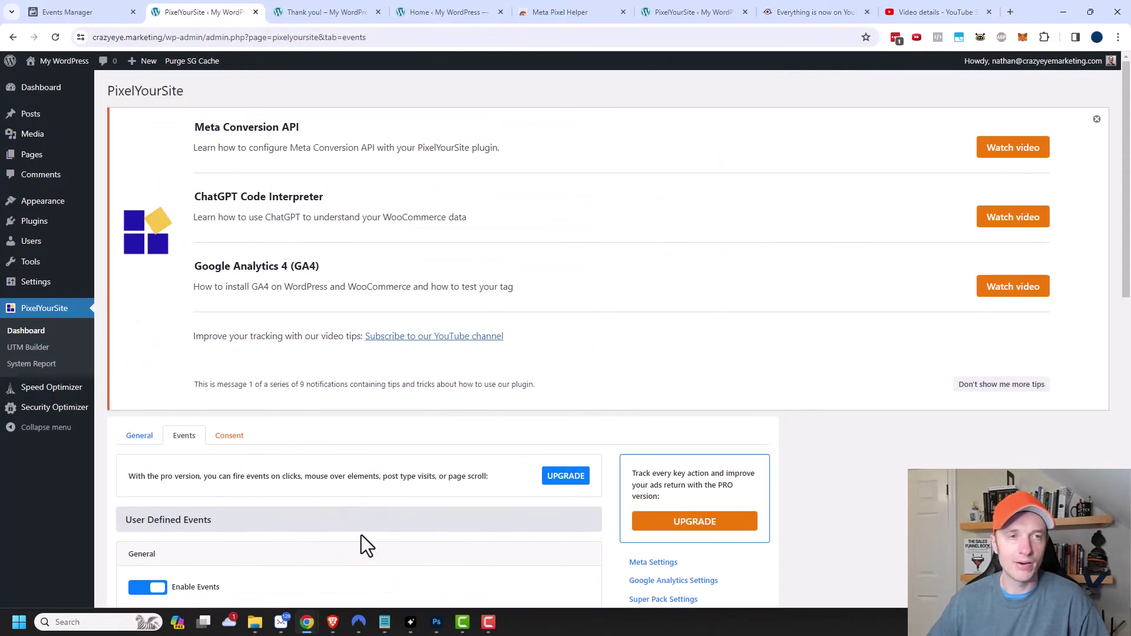
Inspect the thank-you page's Lead and PageView events in Meta Pixel Helper.
left_click(302, 17)
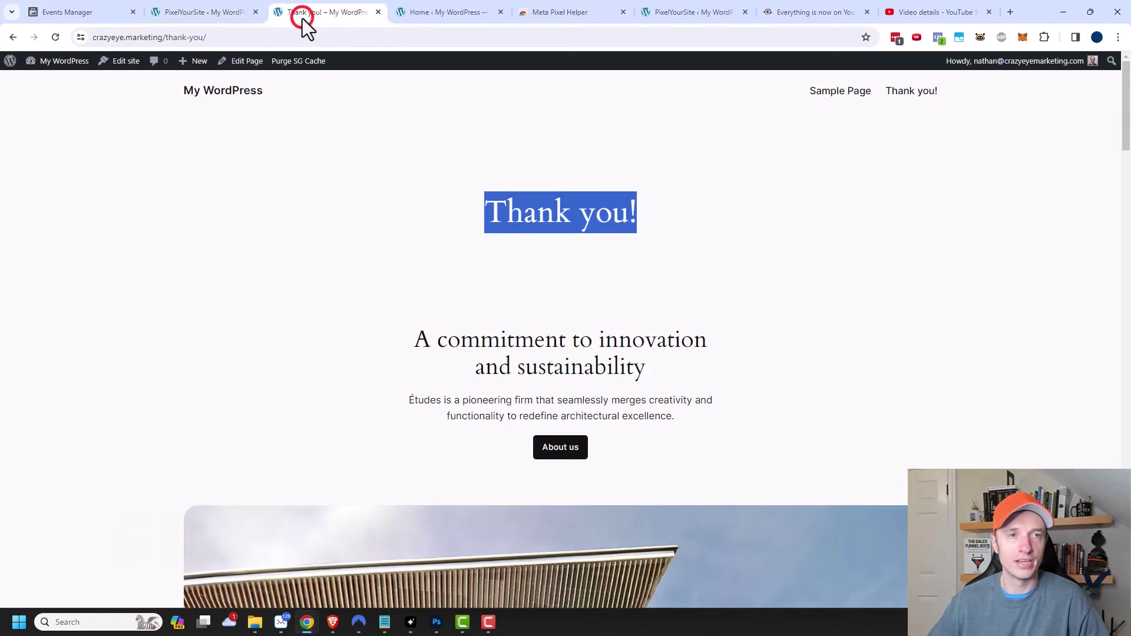
left_click(88, 264)
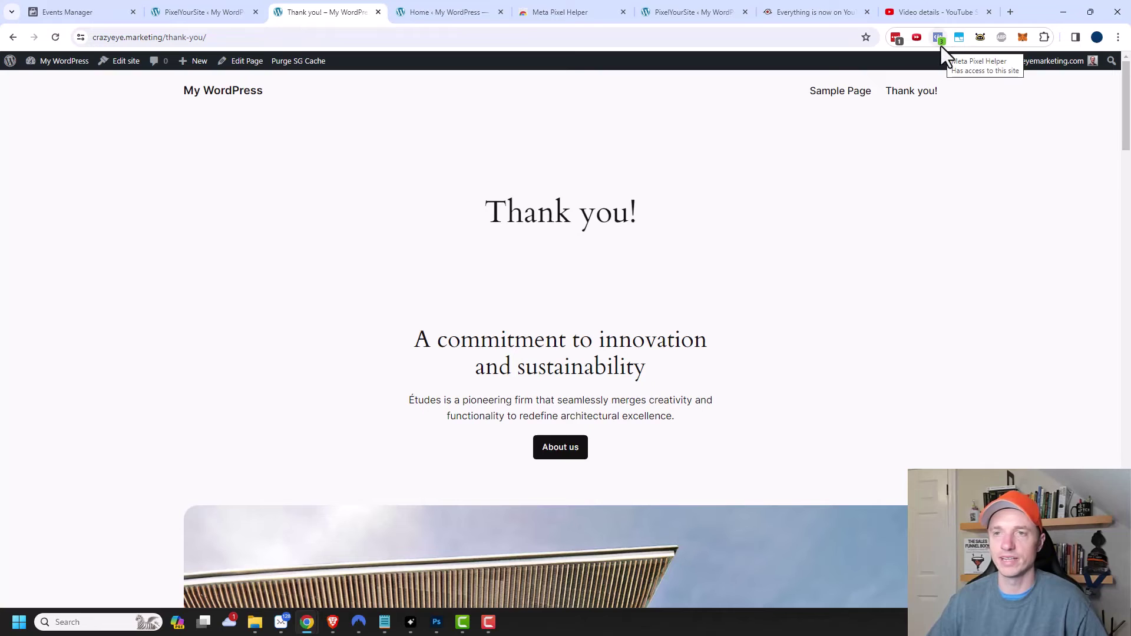
left_click(940, 40)
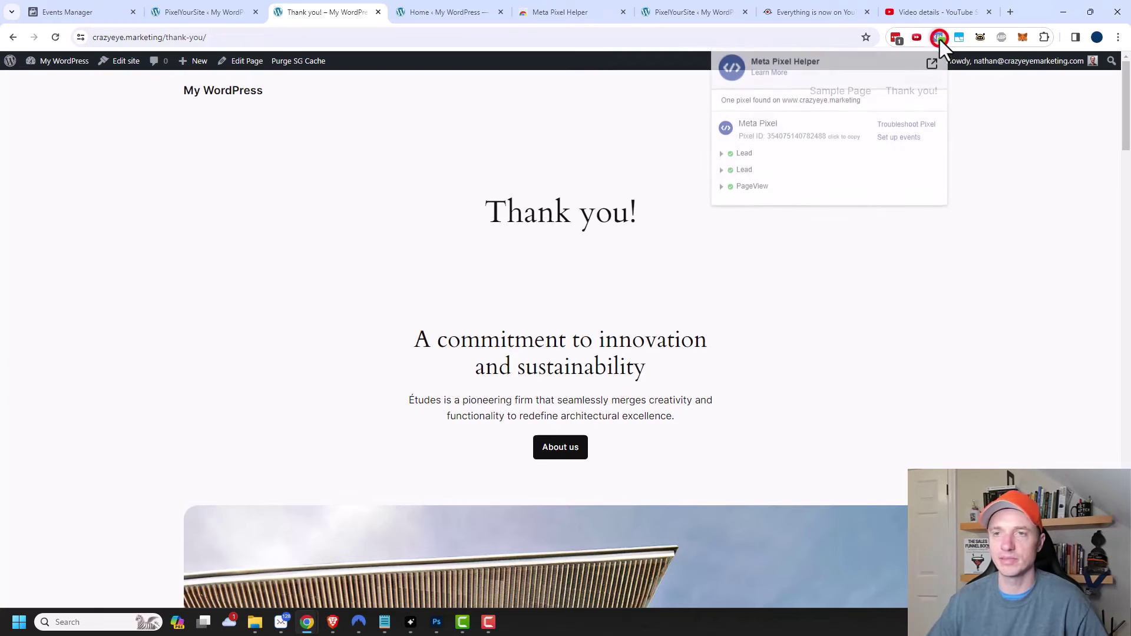
left_click(721, 155)
scroll(766, 171, "down", 1)
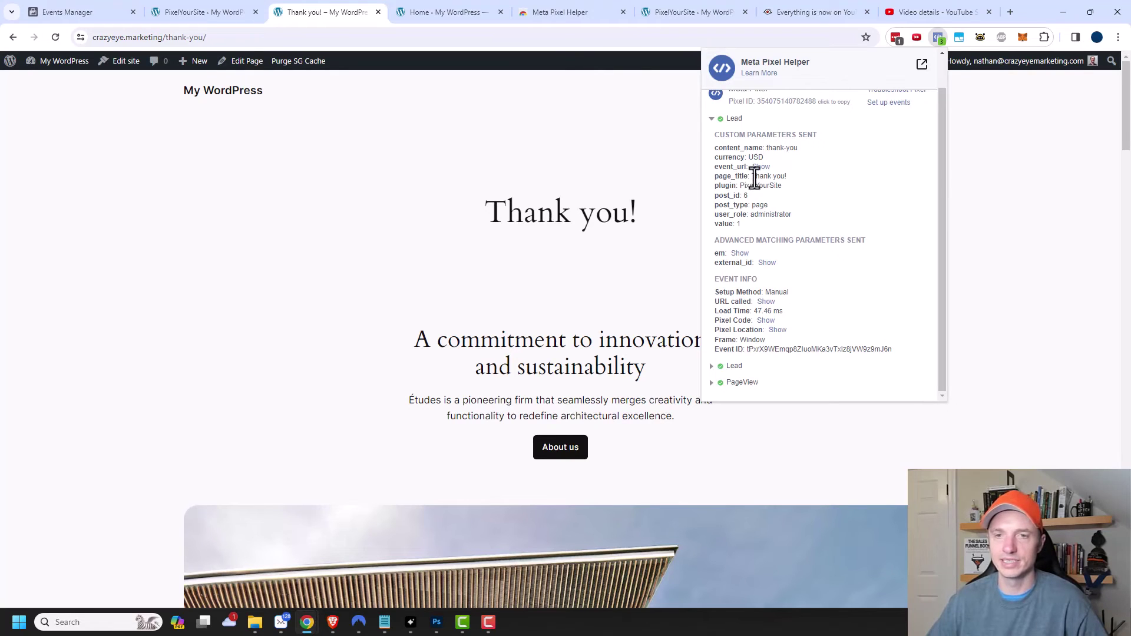
left_click(711, 378)
scroll(740, 341, "down", 2)
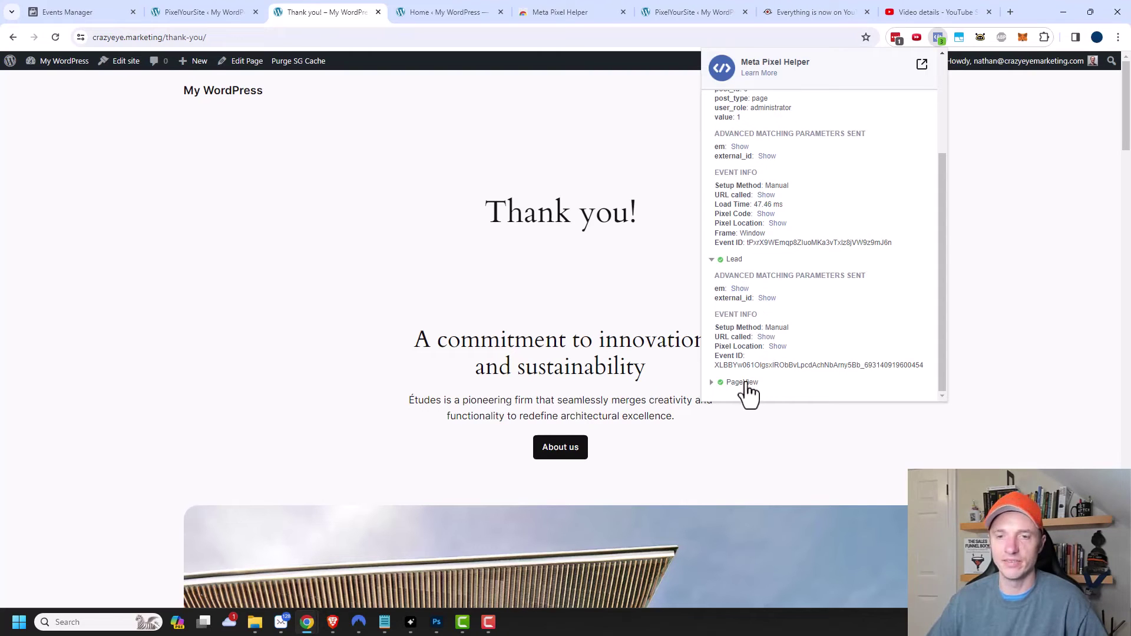
left_click(712, 384)
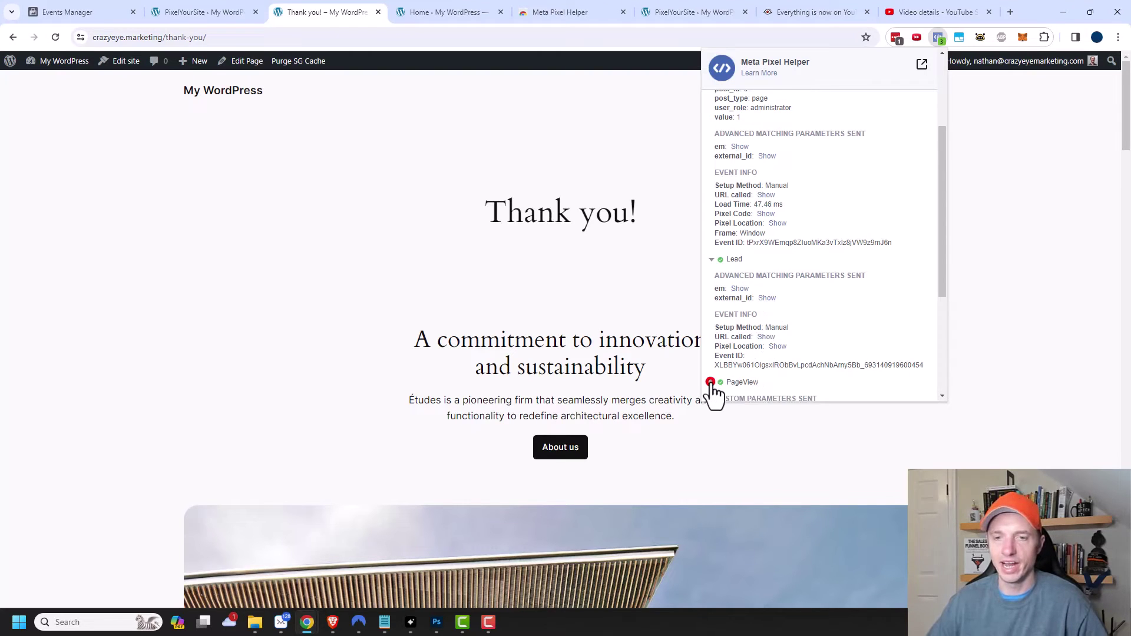
scroll(777, 377, "down", 3)
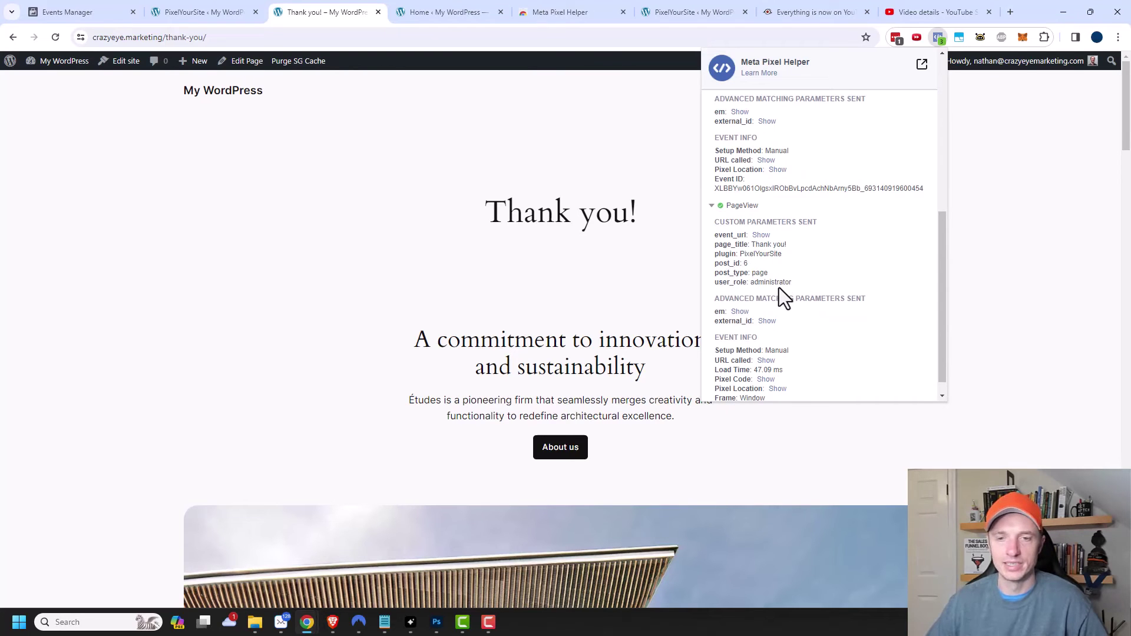
scroll(780, 293, "up", 5)
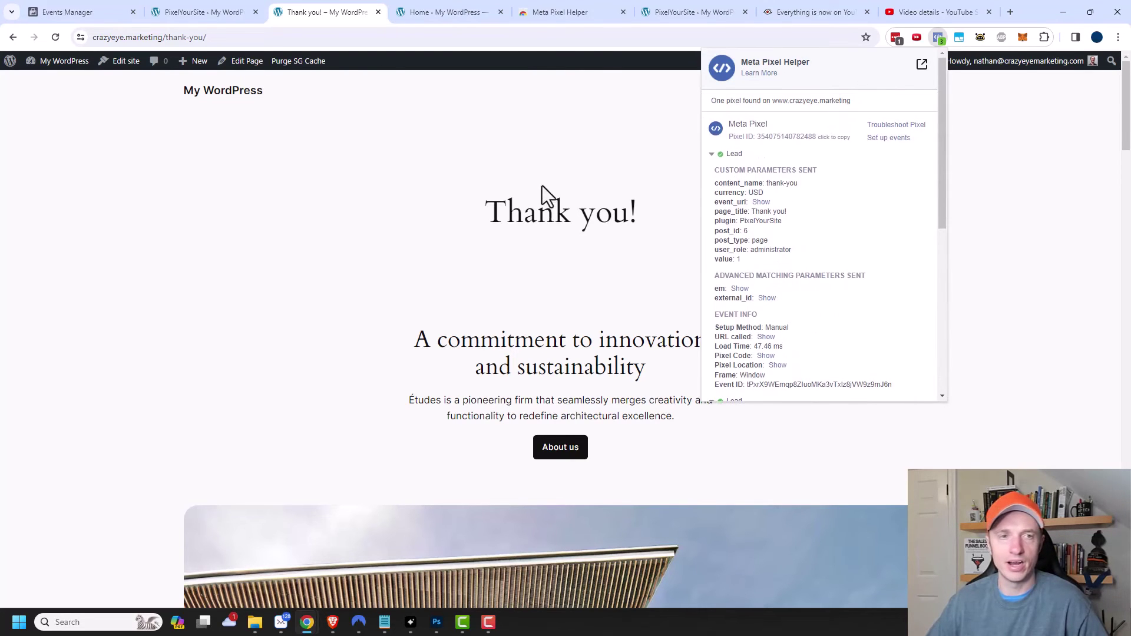
Check in Meta Pixel Helper that the home page fires only PageView.
left_click(457, 178)
left_click(217, 94)
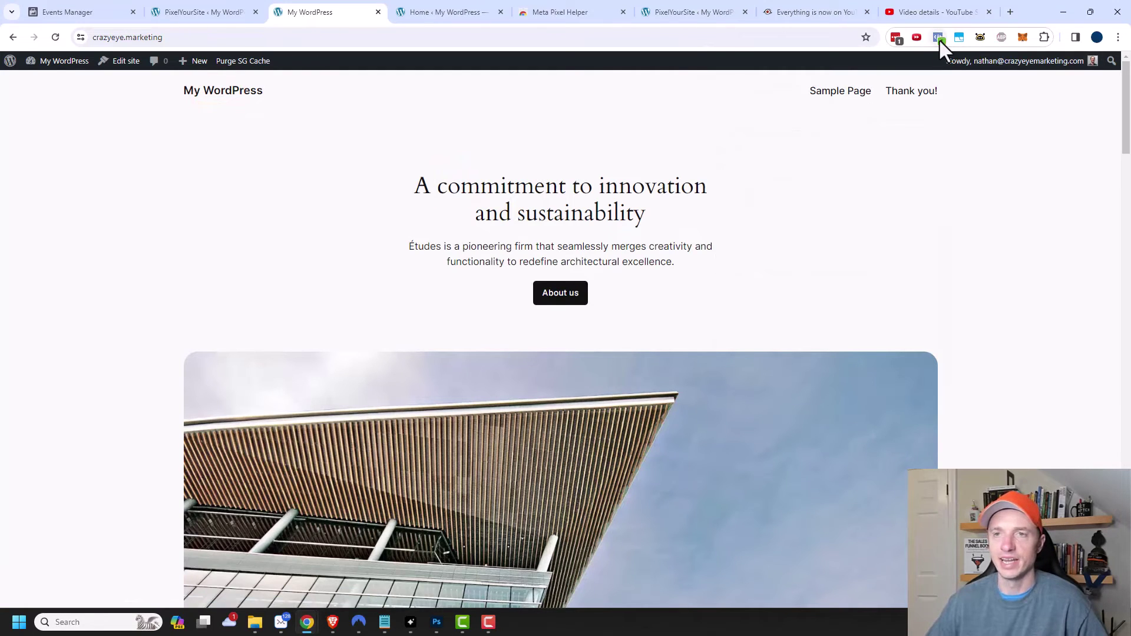
left_click(939, 38)
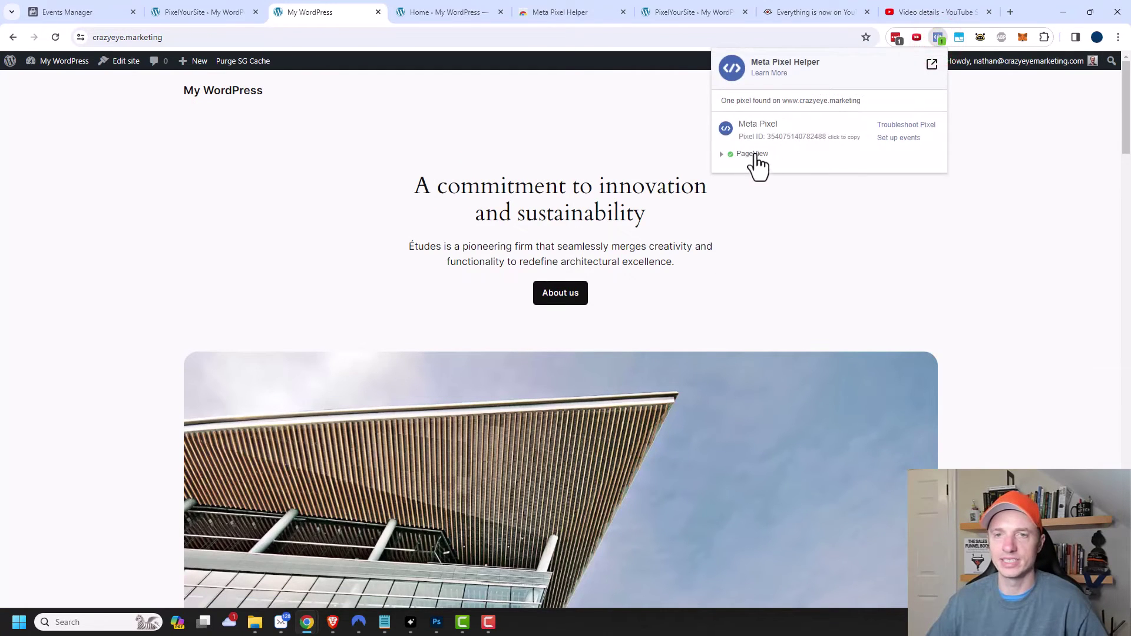
left_click(875, 237)
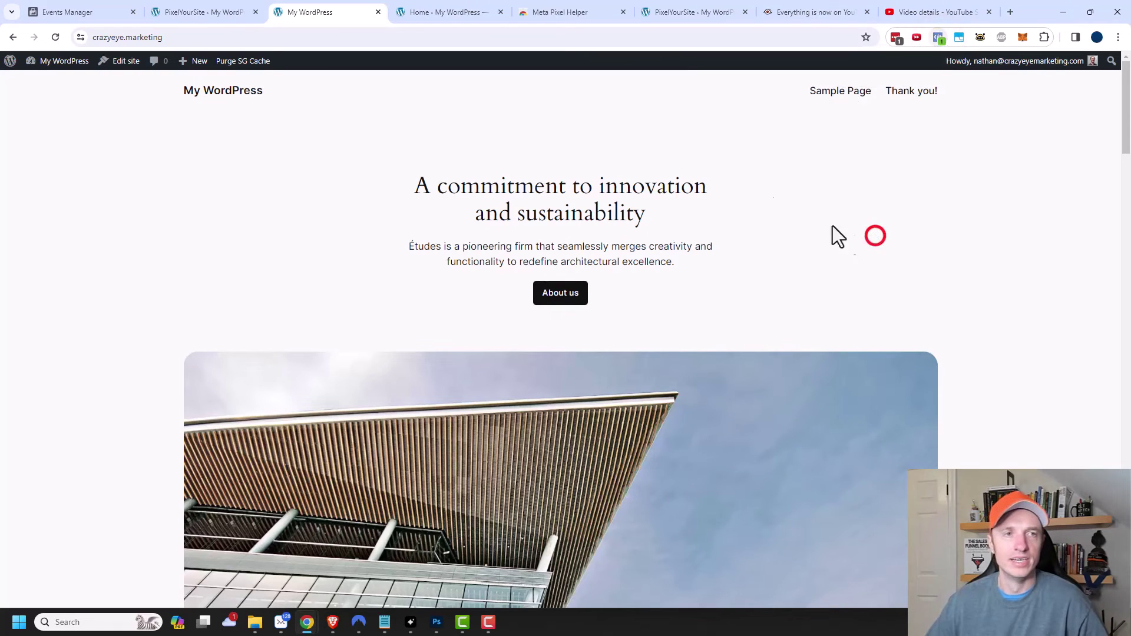
left_click(75, 12)
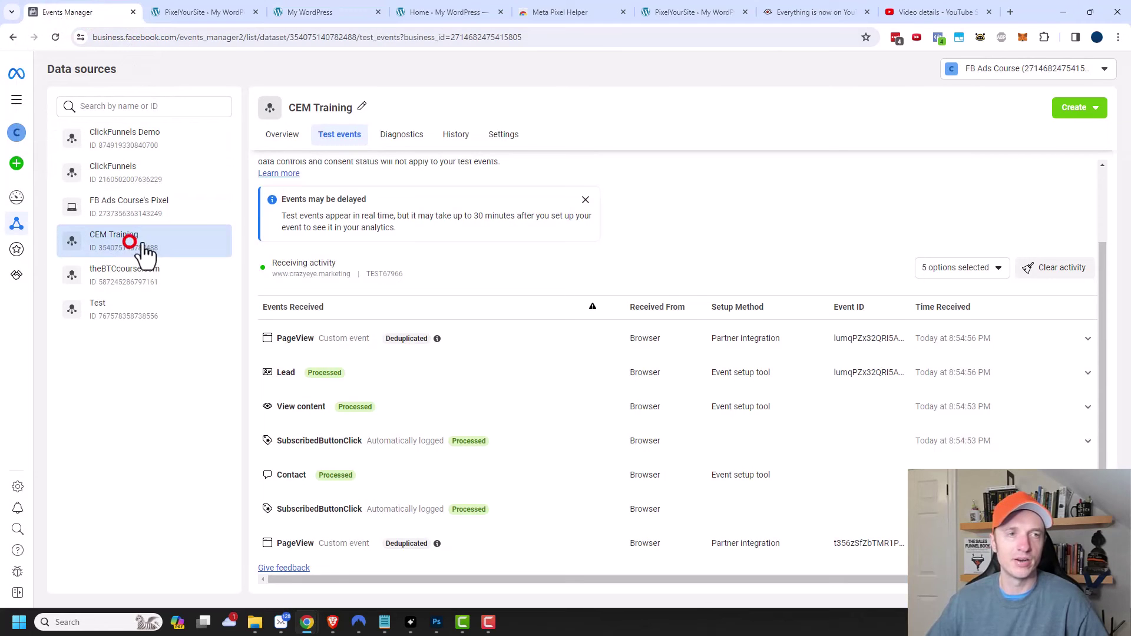
Clear the CEM Training pixel's test activity and expand the website events test setup.
left_click(55, 37)
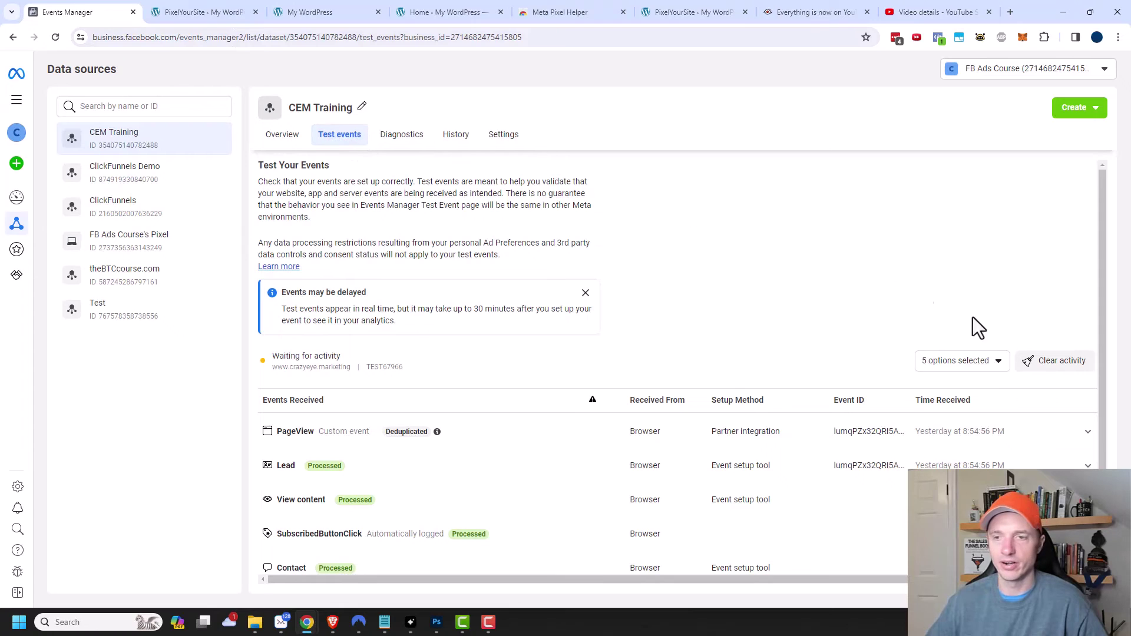
left_click(1063, 367)
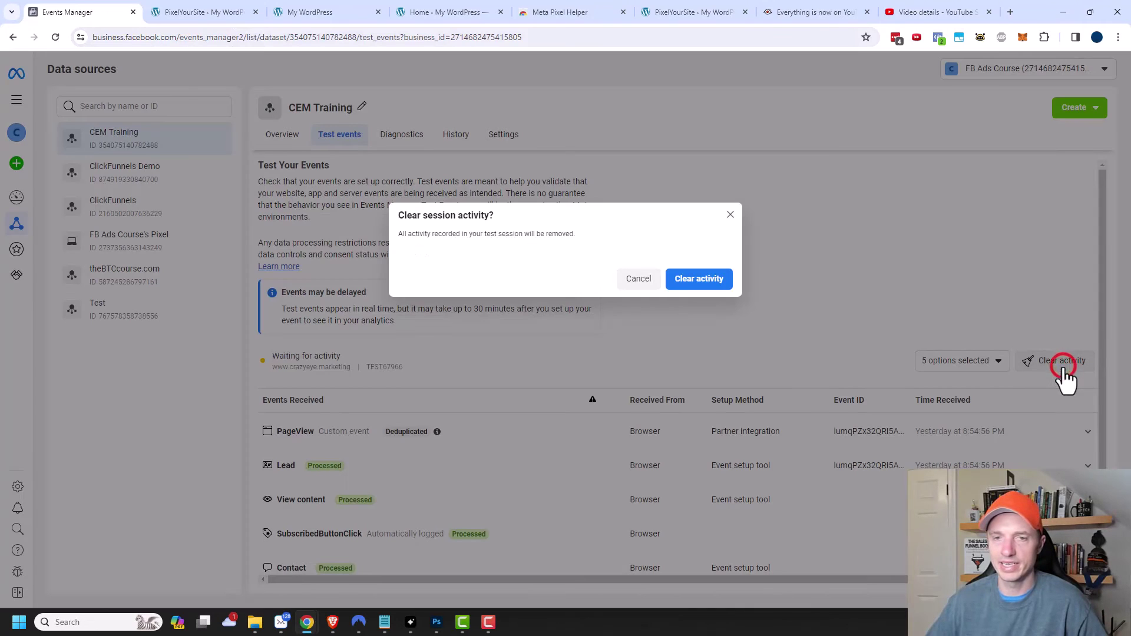
left_click(700, 279)
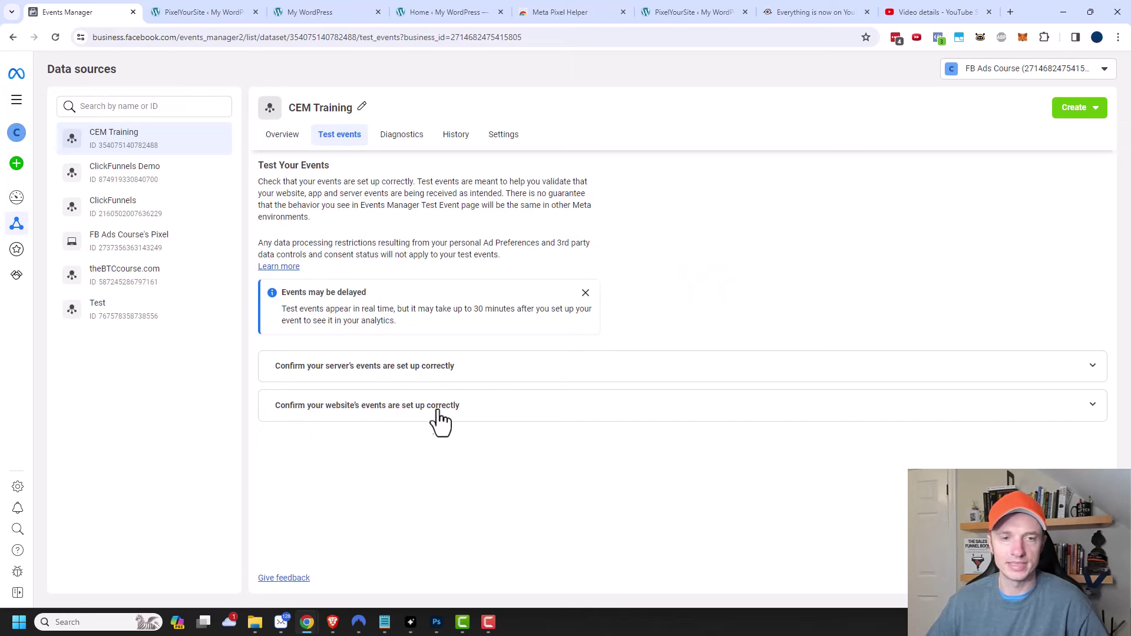
left_click(463, 409)
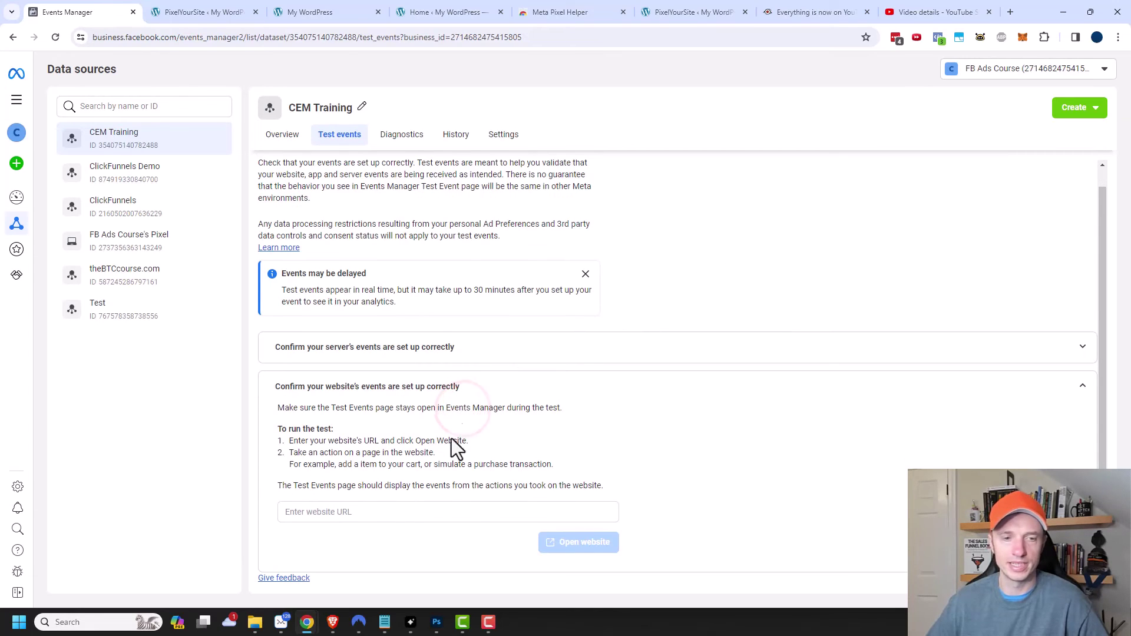
left_click(376, 513)
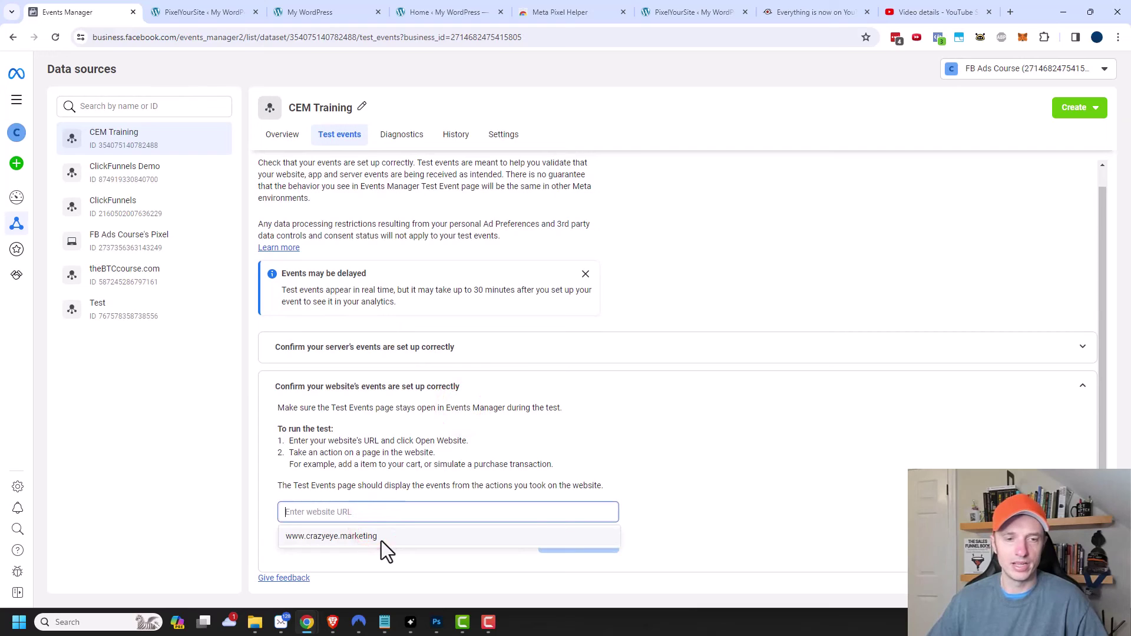
left_click(381, 538)
left_click(604, 548)
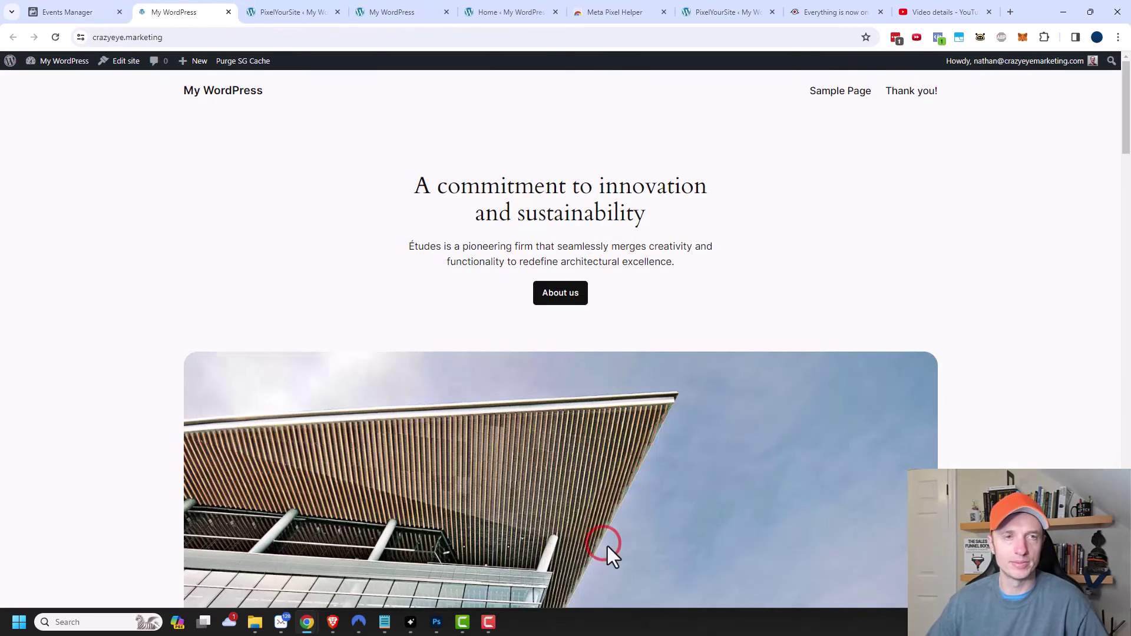
left_click(93, 11)
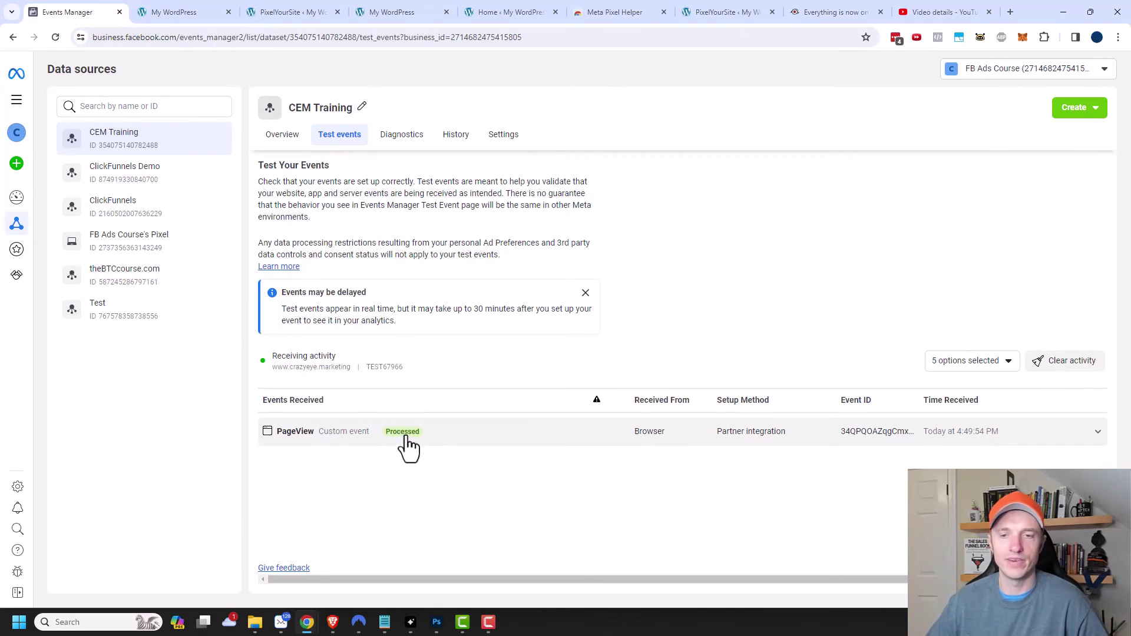
left_click(161, 12)
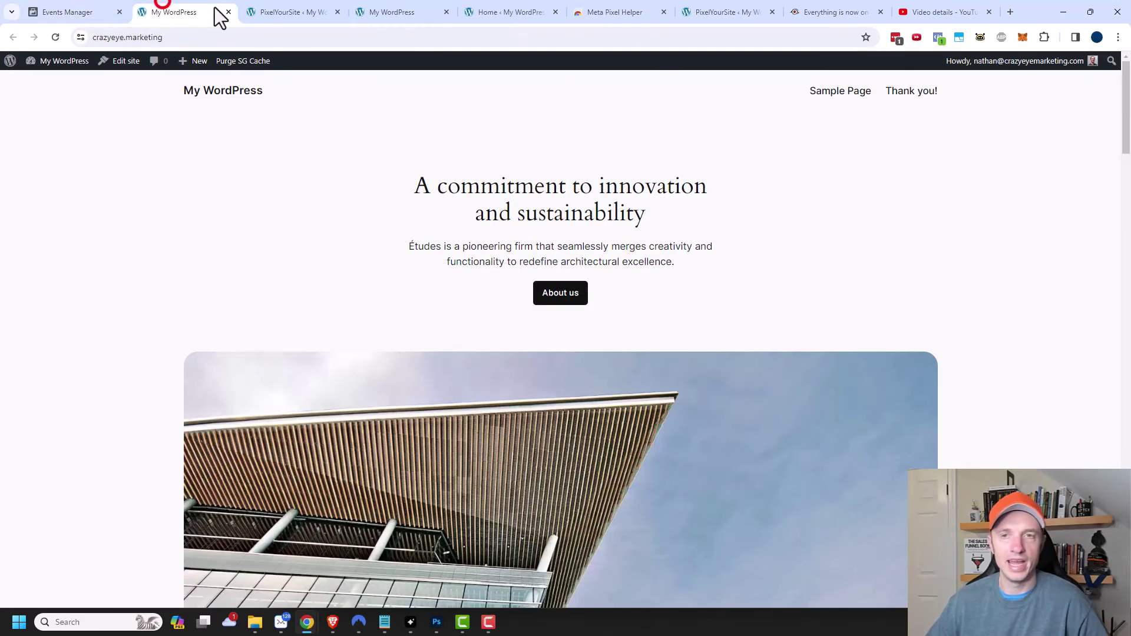
left_click(920, 91)
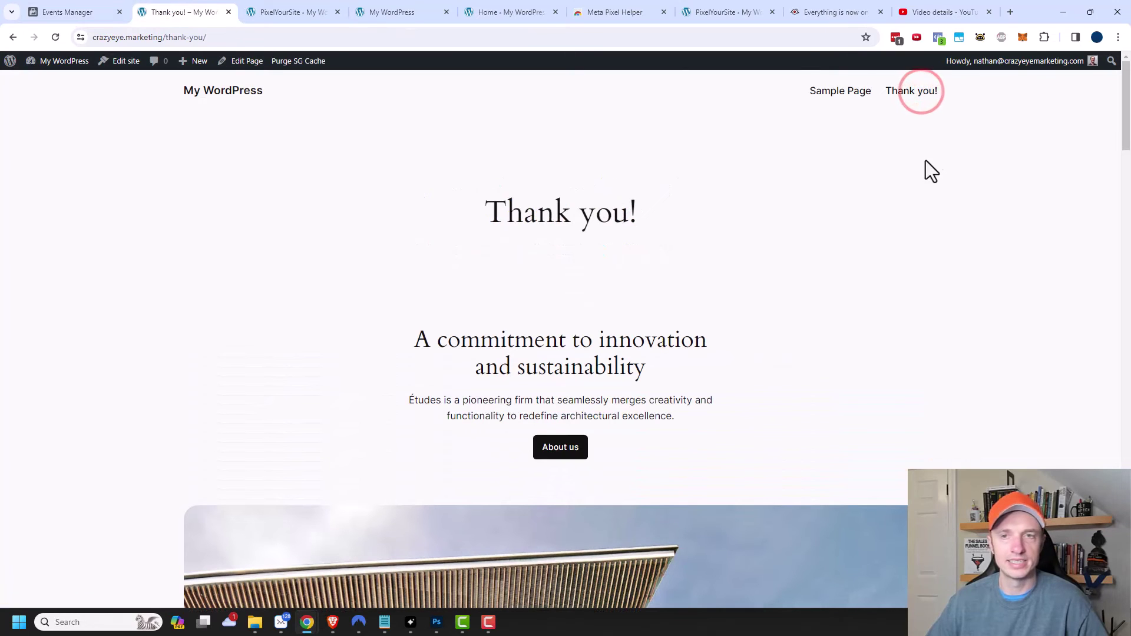
Inspect the received Lead events and read why one is marked Deduplicated.
left_click(97, 13)
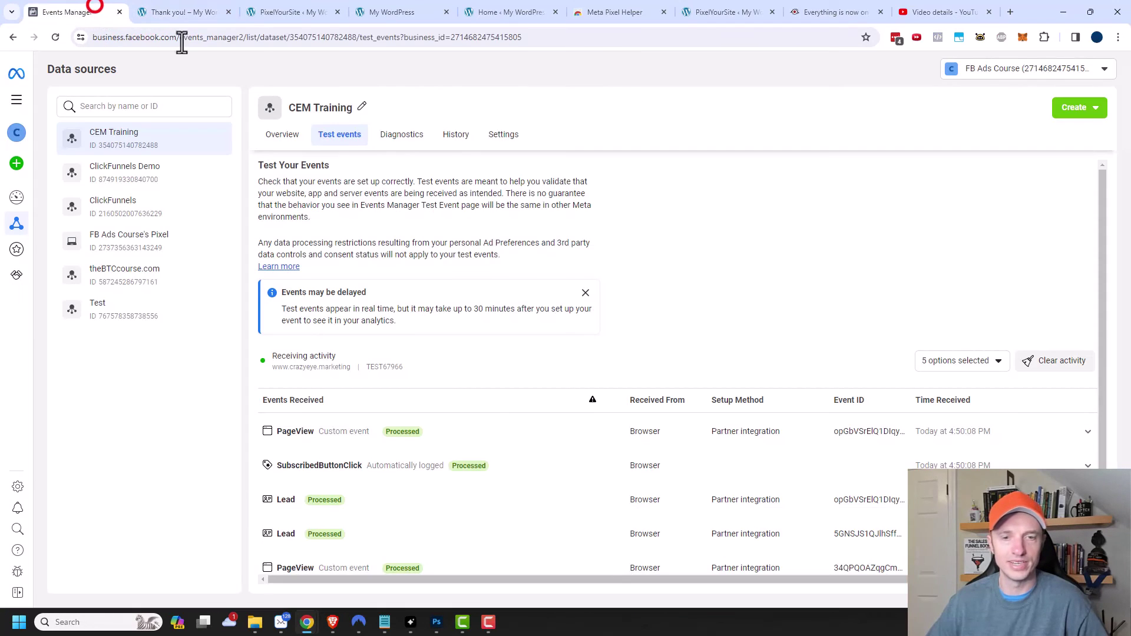
scroll(513, 281, "down", 1)
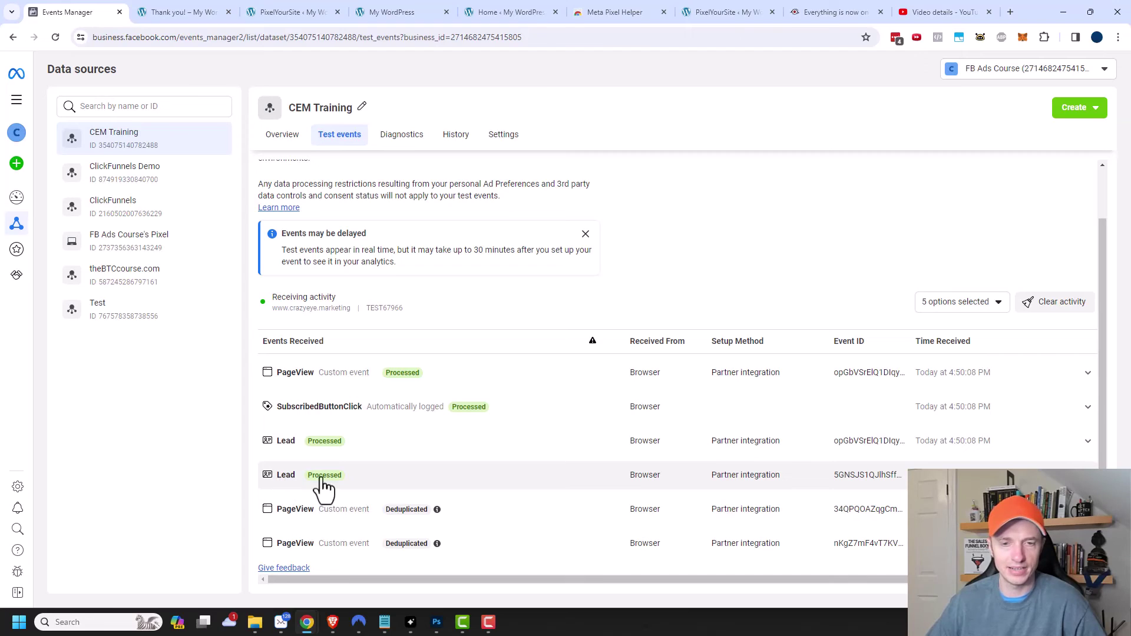
left_click(451, 482)
scroll(463, 480, "down", 1)
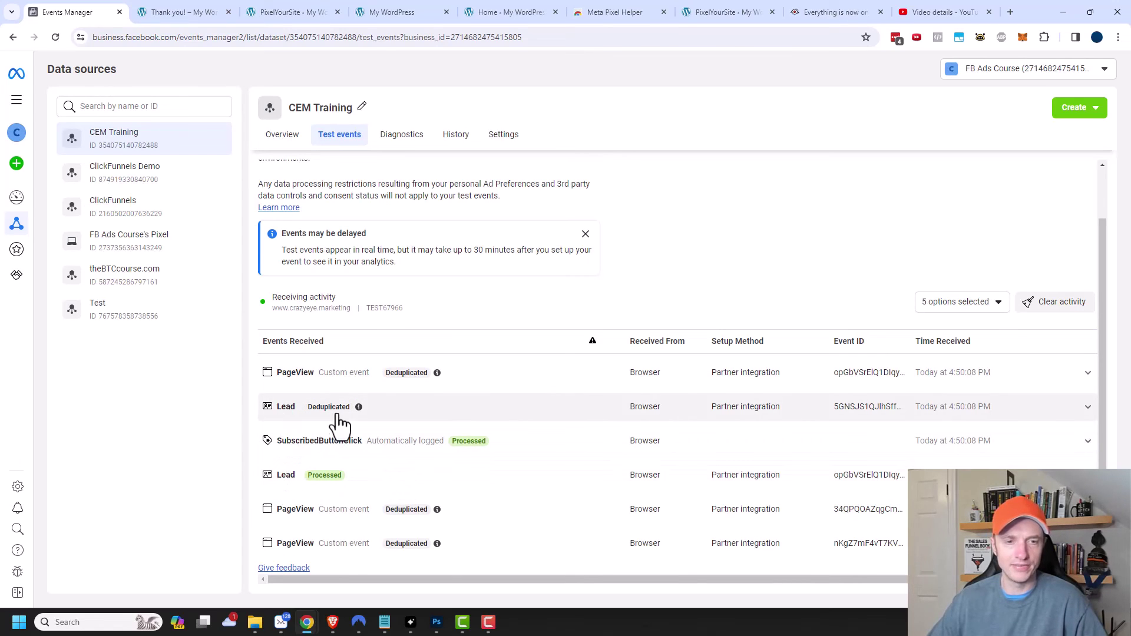
mouse_move(319, 415)
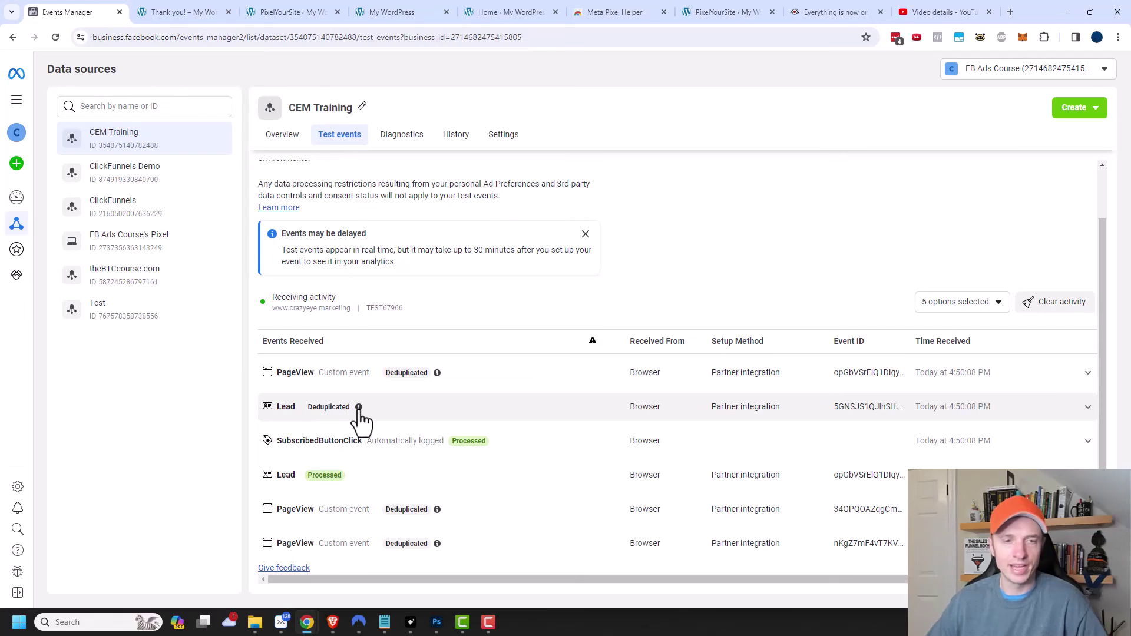
mouse_move(359, 410)
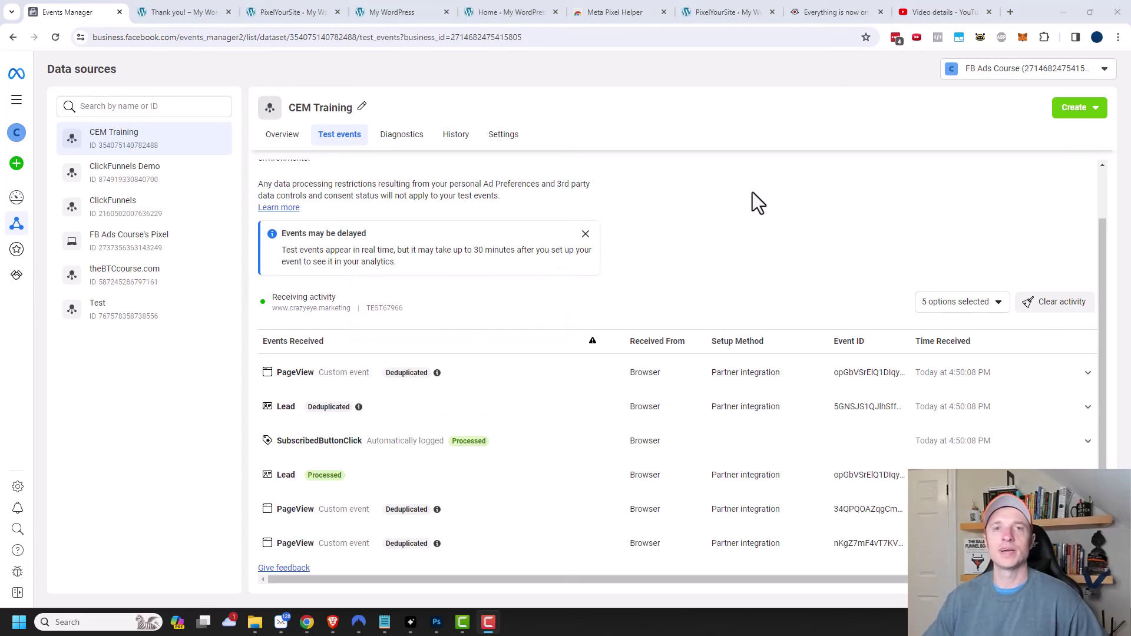
Switch back to PixelYourSite's Events tab and scroll to User Defined Events.
left_click(270, 11)
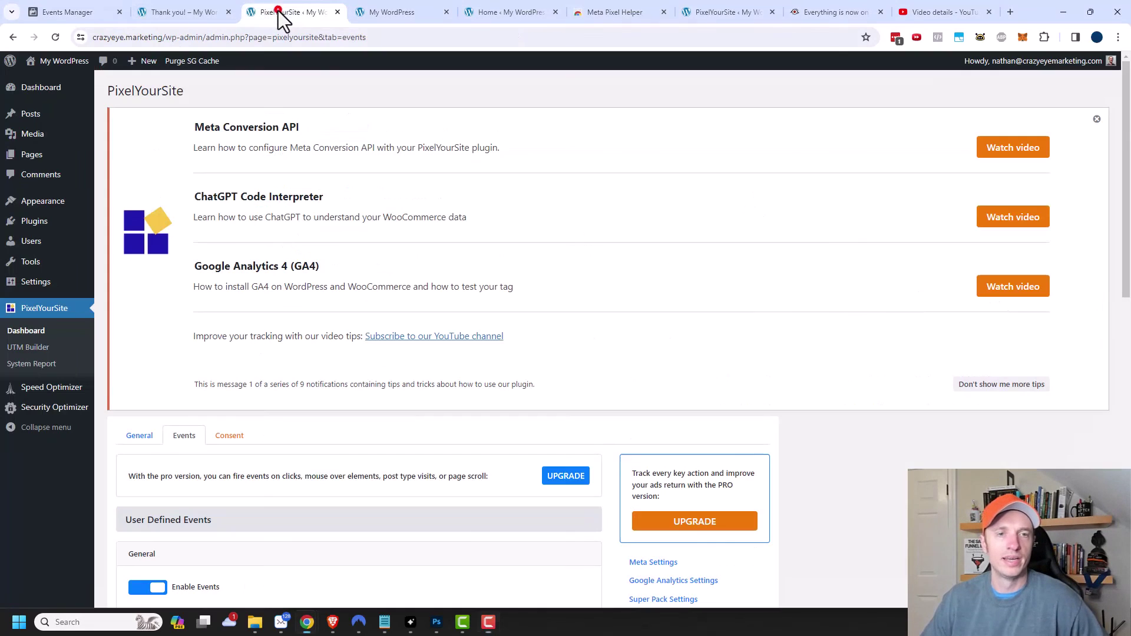
scroll(547, 277, "down", 3)
scroll(548, 339, "down", 2)
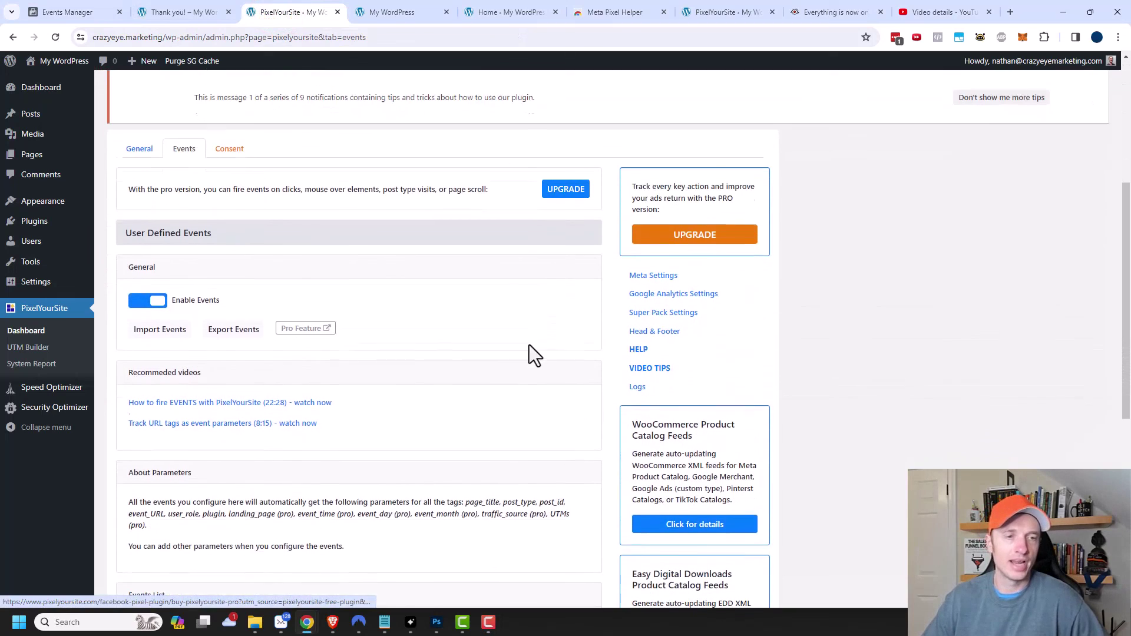